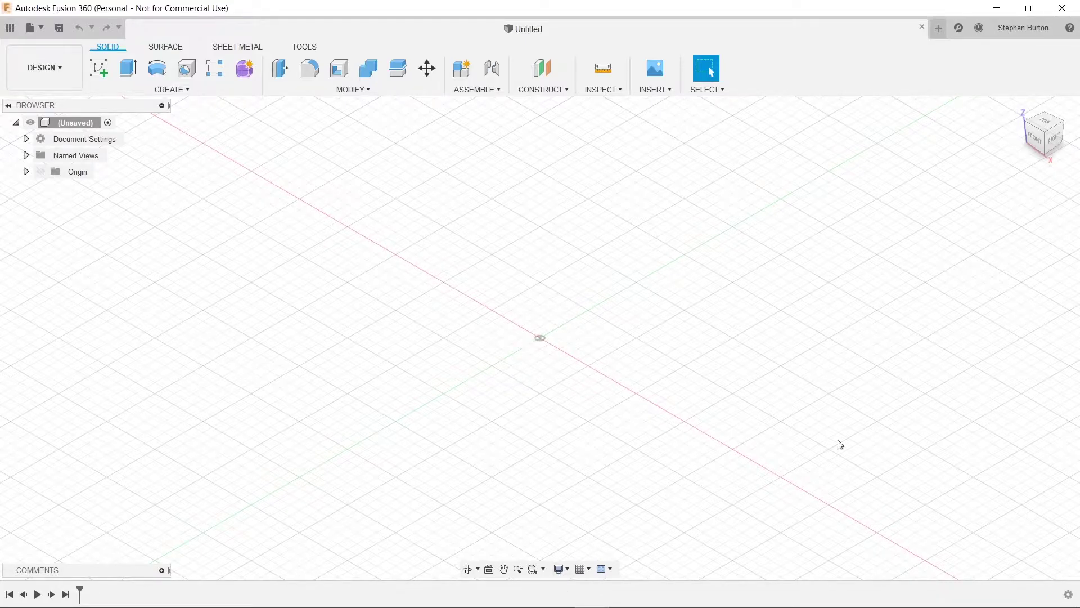
# Search Thingiverse for 'donald duck' and open the Donald Duck bust model page.
pyautogui.moveTo(473, 584)
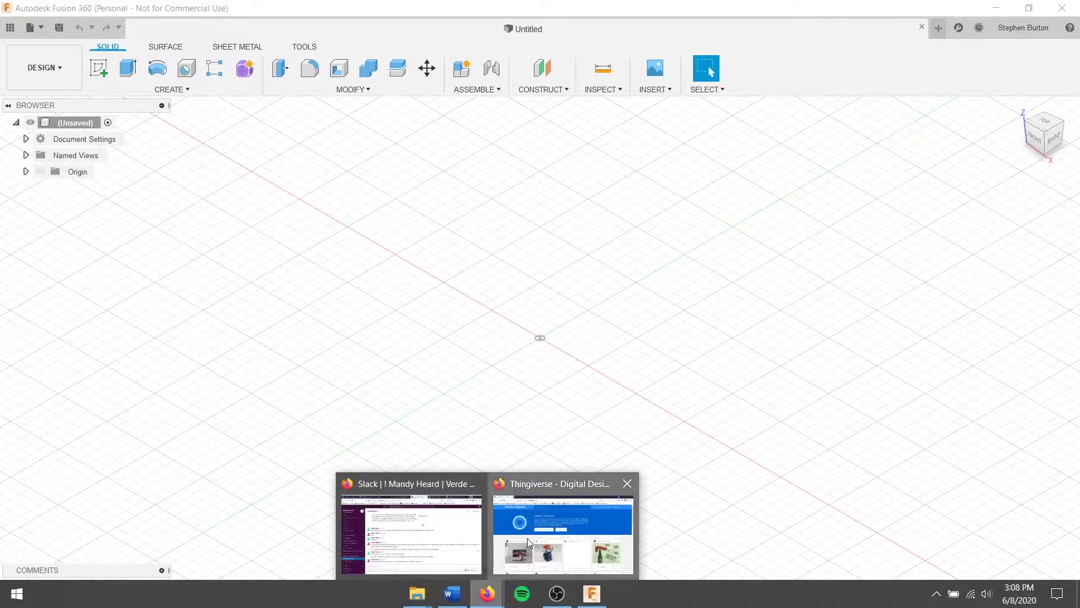
pyautogui.click(563, 523)
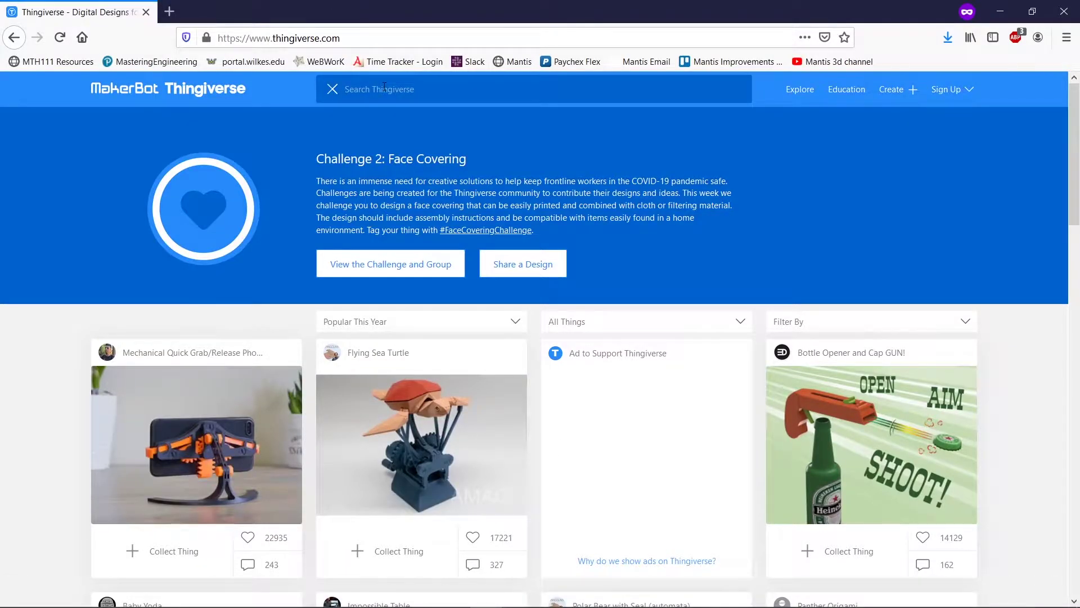
pyautogui.write('dw')
pyautogui.write('nald duck')
pyautogui.press('Return')
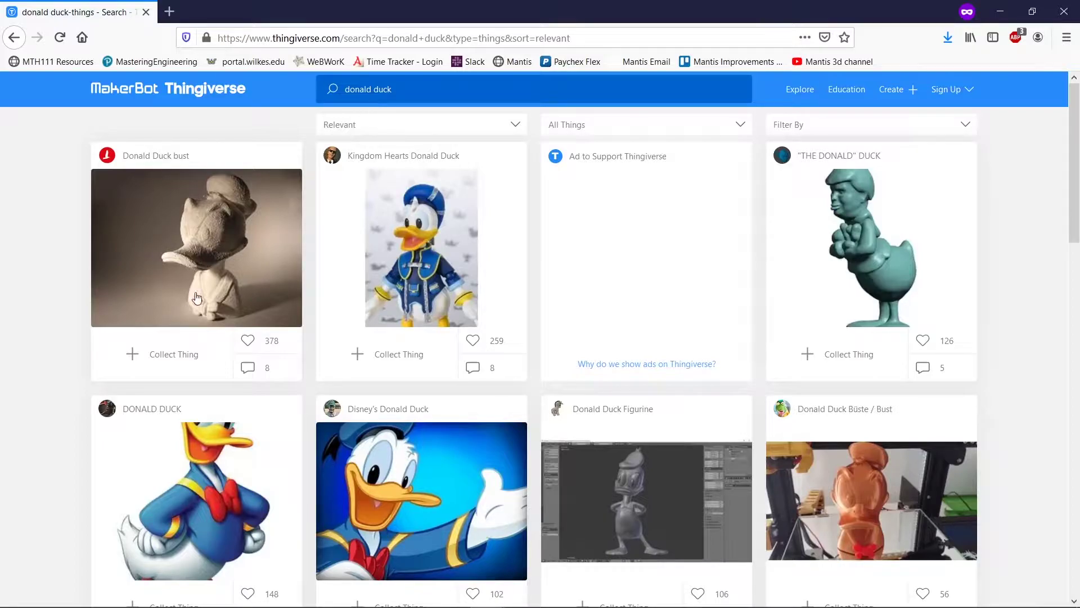
pyautogui.click(220, 294)
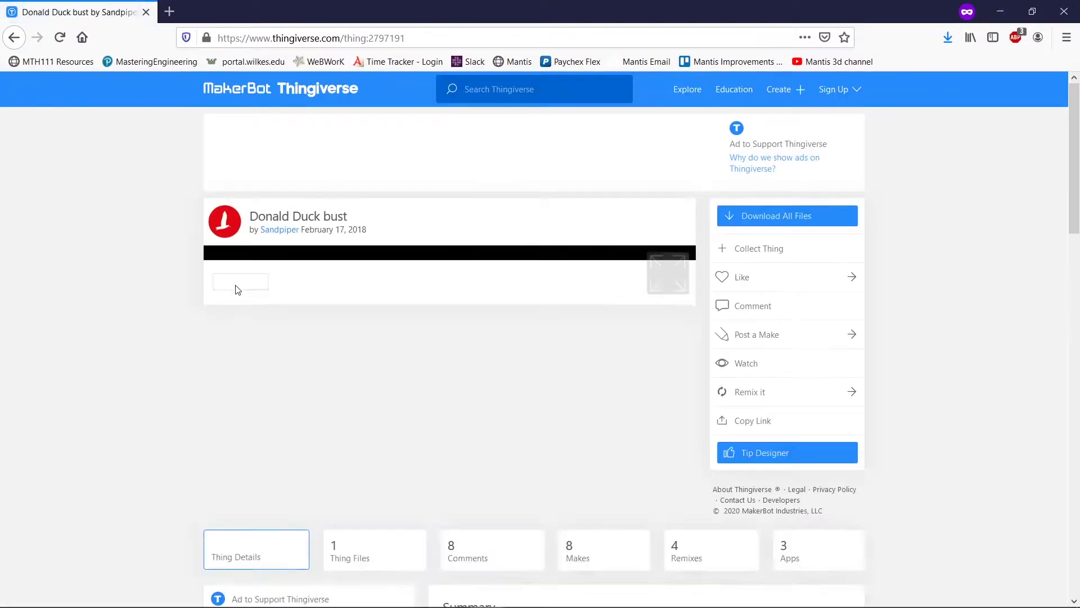
pyautogui.scroll(-3, 236, 288)
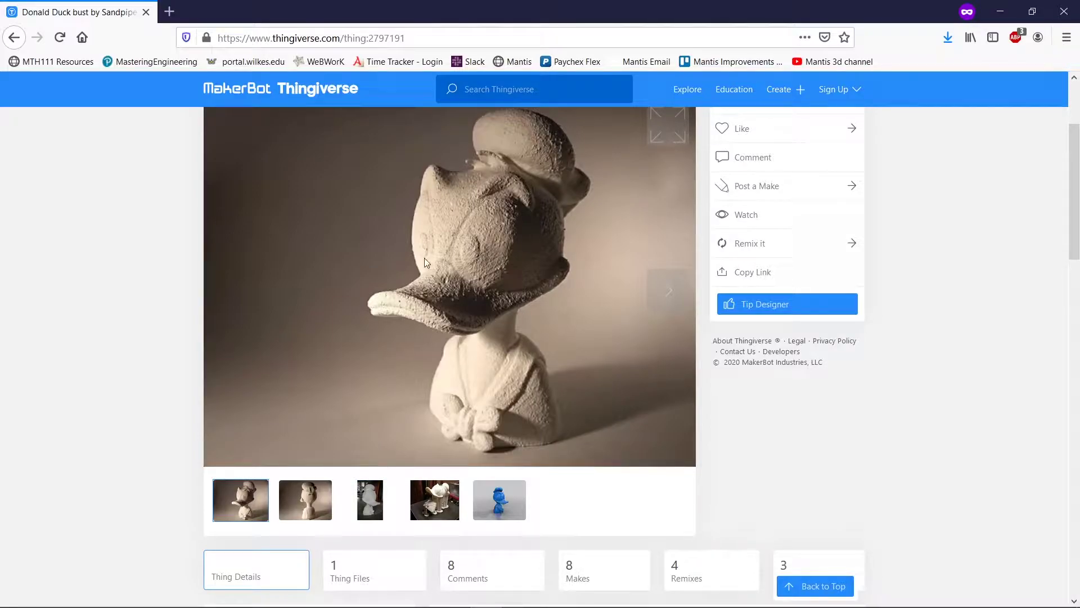
pyautogui.scroll(-2, 247, 394)
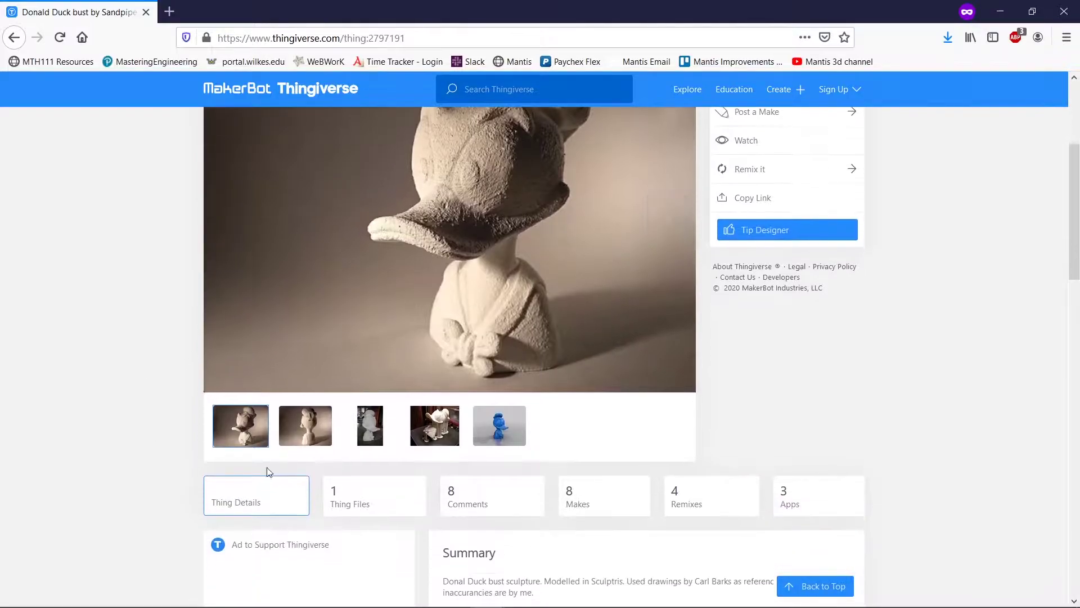
# Download Sandpiper_Donald_Duck_bust.stl from Thing Files and confirm the download finished.
pyautogui.click(337, 494)
pyautogui.scroll(-2, 171, 434)
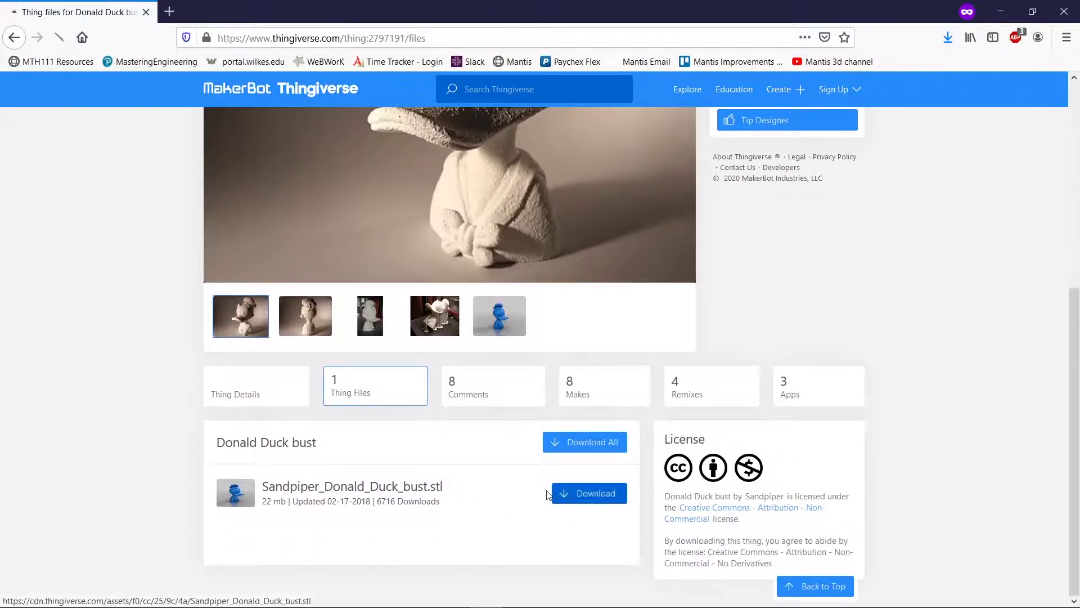
pyautogui.click(580, 493)
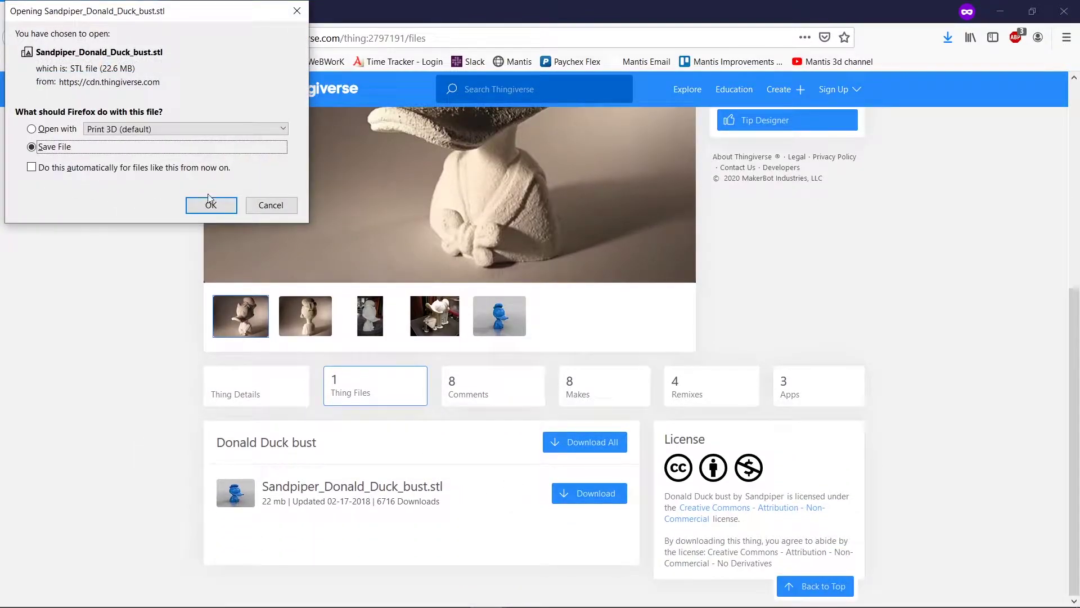
pyautogui.click(210, 199)
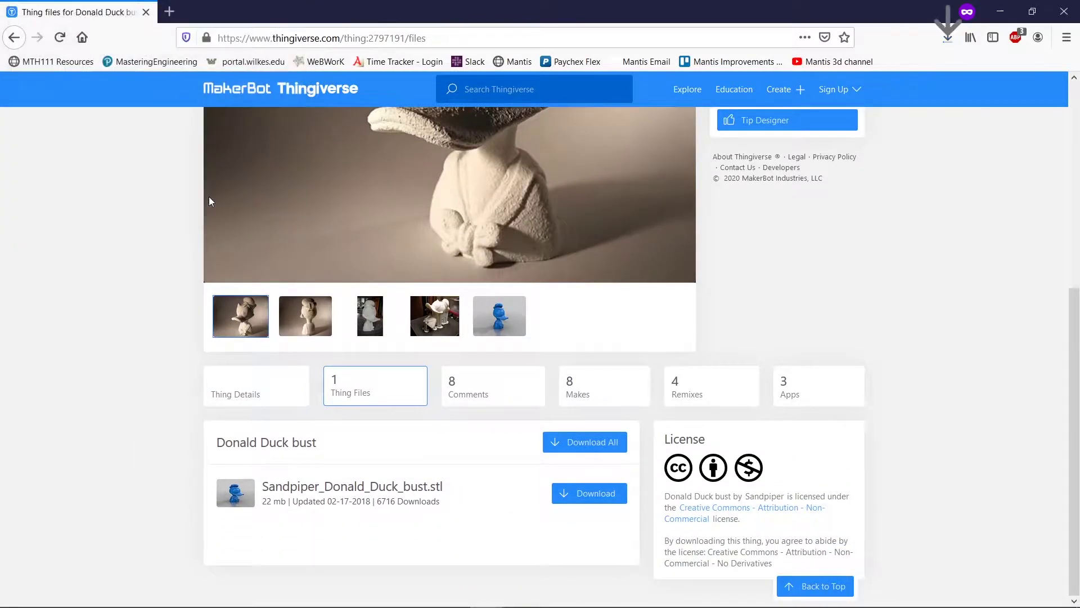
pyautogui.click(947, 38)
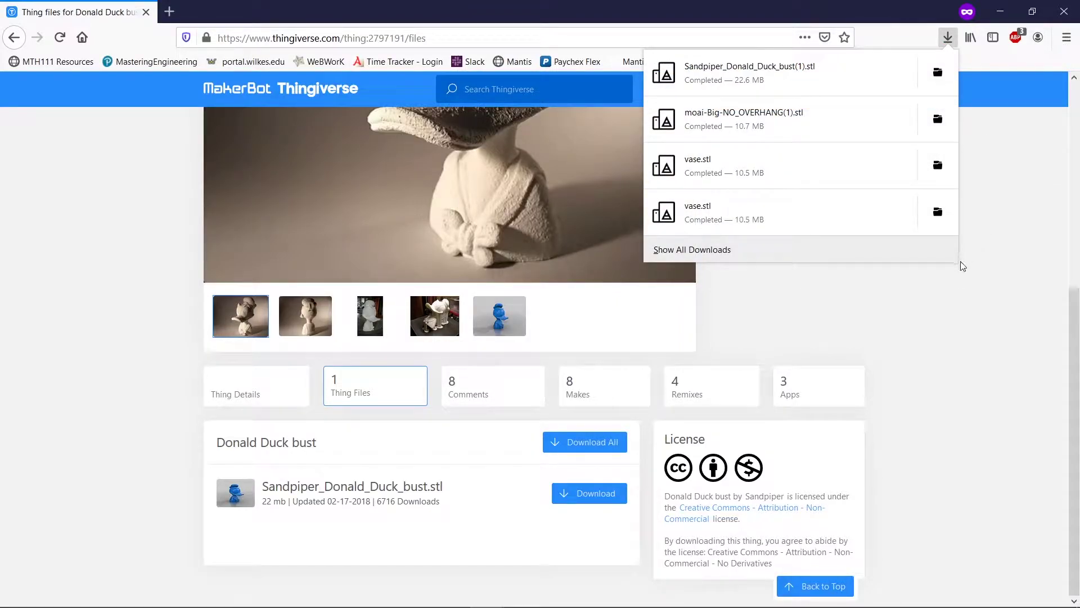
pyautogui.click(947, 281)
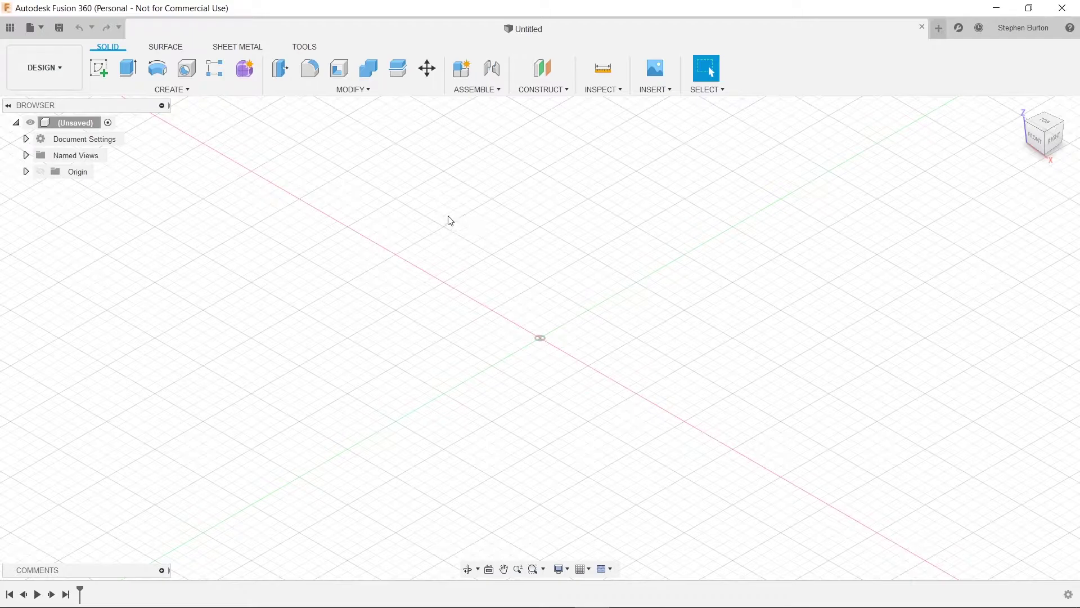
# Open Sandpiper_Donald_Duck_bust(1).stl from the Downloads folder via File > Open.
pyautogui.click(30, 27)
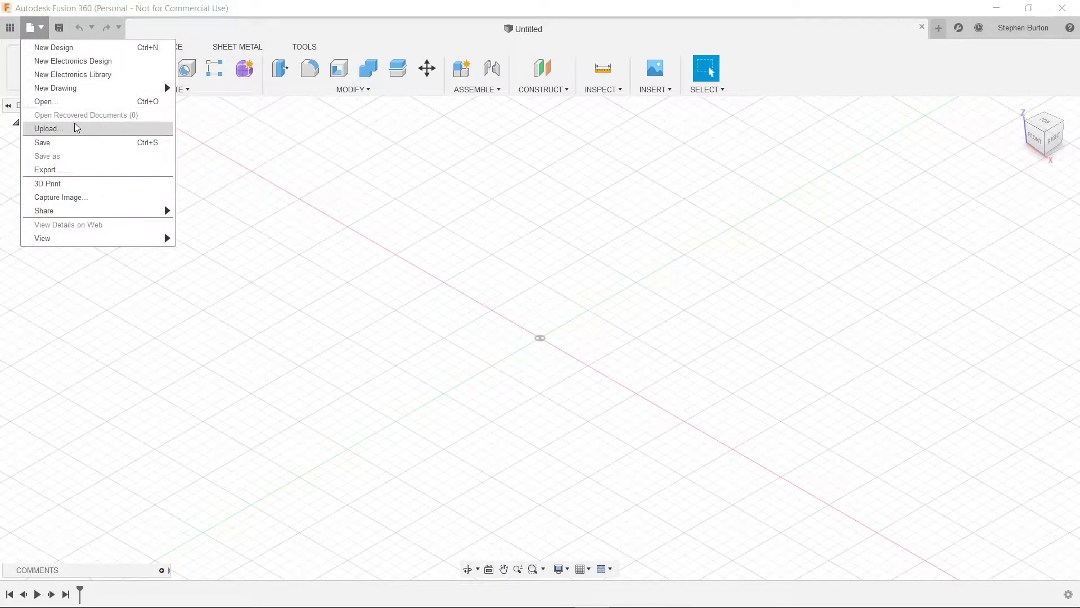
pyautogui.click(76, 103)
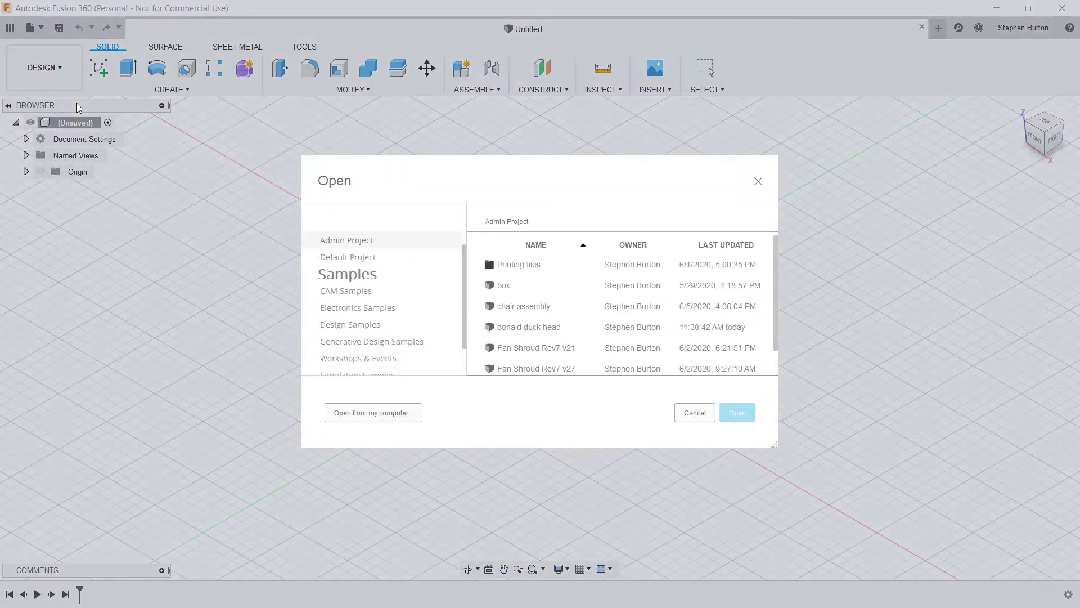
pyautogui.click(387, 420)
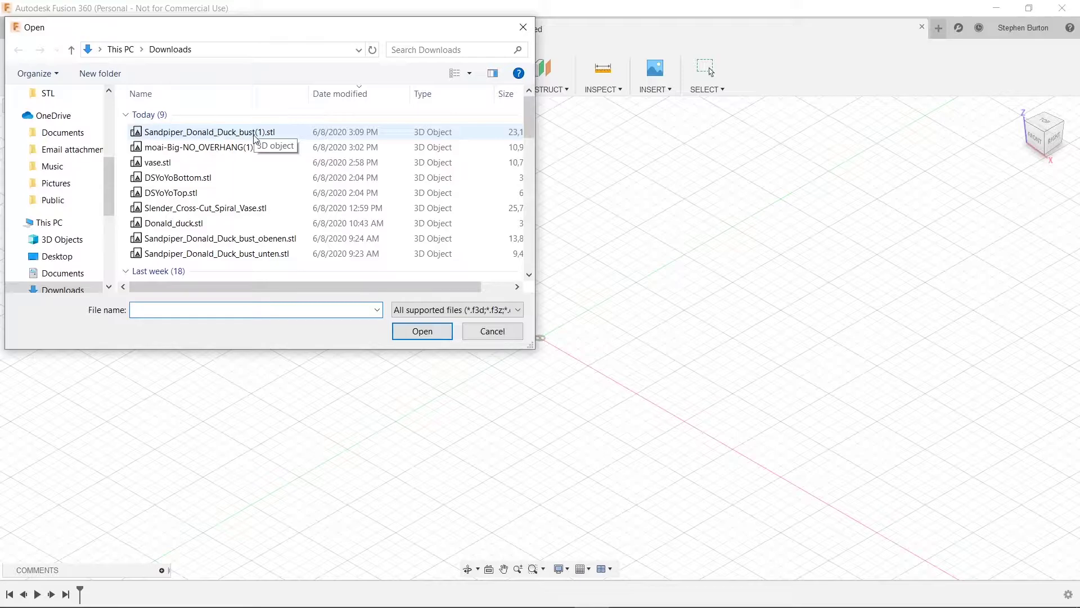
pyautogui.click(235, 137)
pyautogui.doubleClick(235, 137)
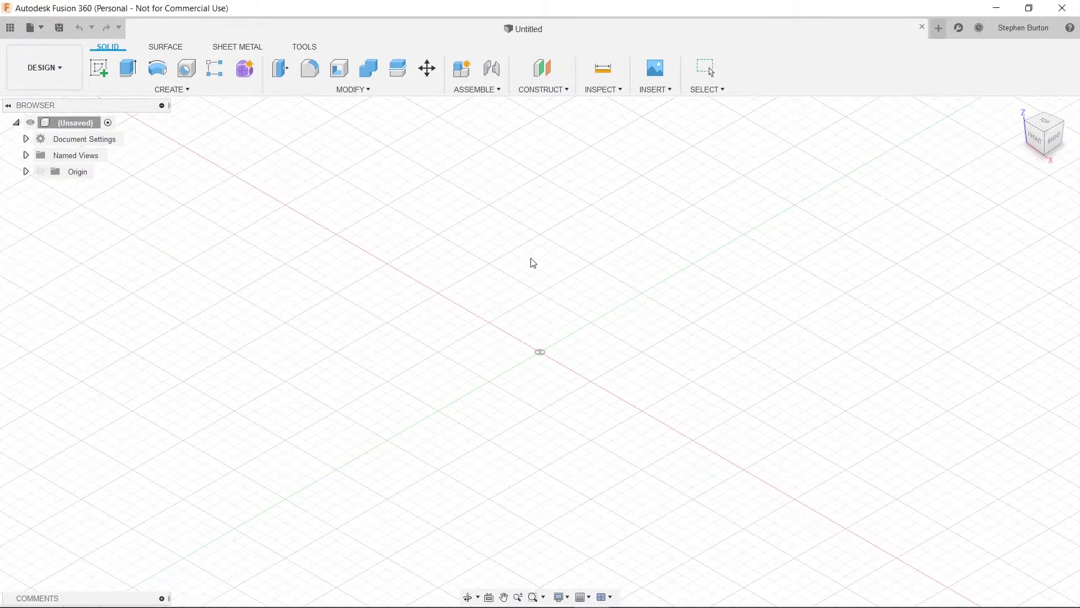
# Orbit and pan the loaded duck bust to a front view, leaving the workspace unchanged.
pyautogui.keyDown('shift'); pyautogui.moveTo(502, 293); pyautogui.dragTo(502, 378); pyautogui.keyUp('shift')
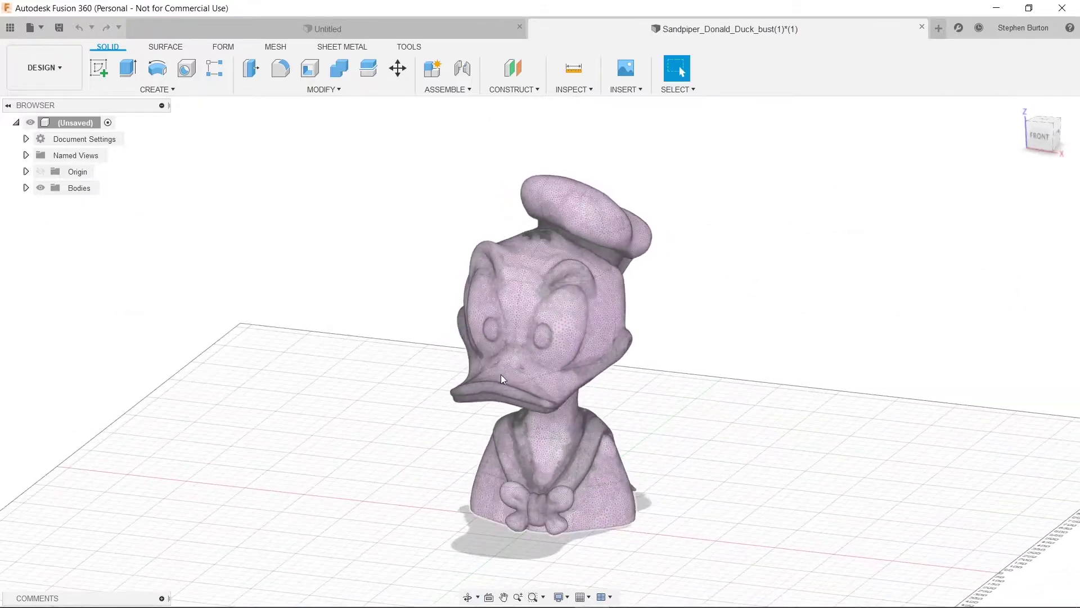
pyautogui.moveTo(484, 339); pyautogui.dragTo(476, 292, button='middle')
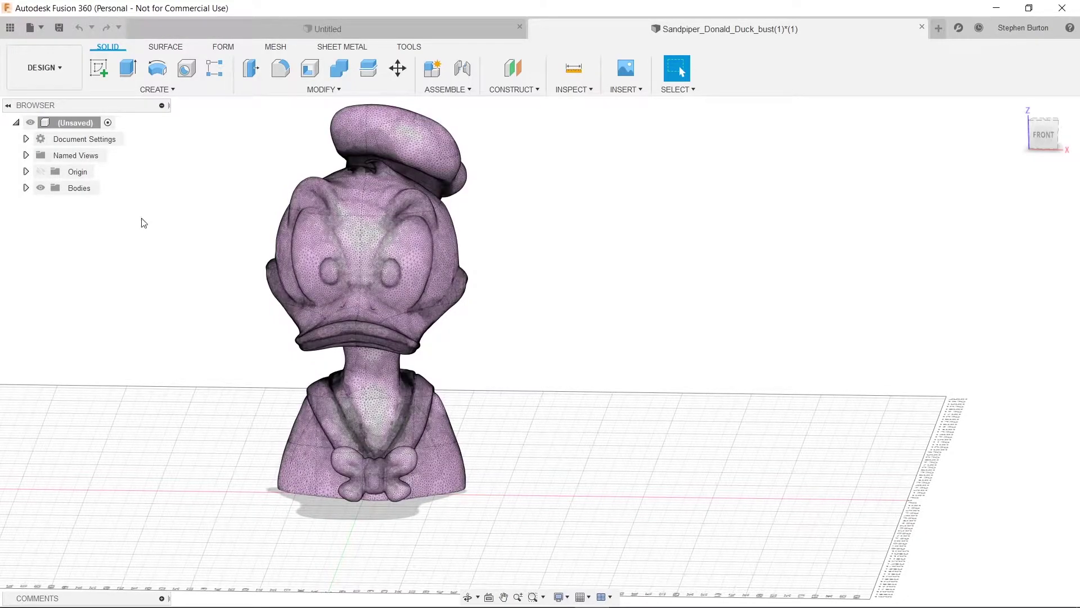
pyautogui.click(67, 76)
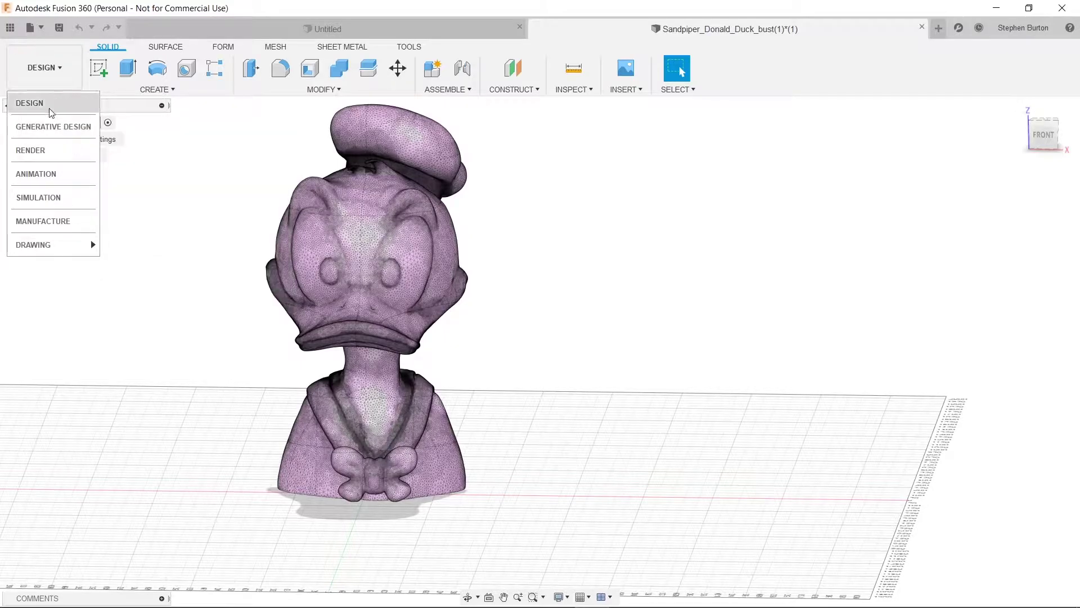
pyautogui.moveTo(67, 242)
pyautogui.click(127, 378)
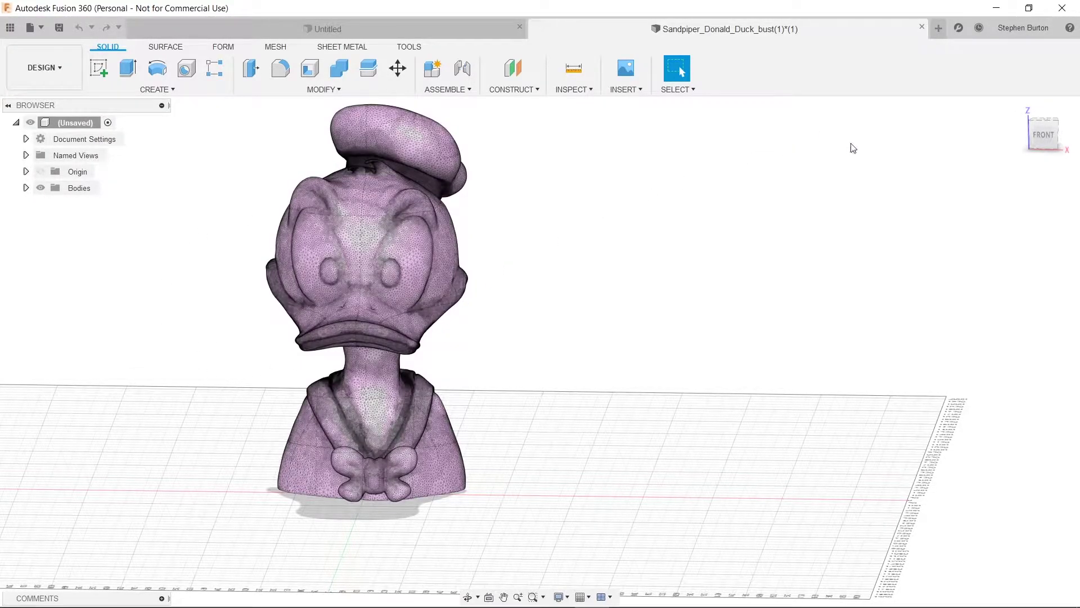
# In Preferences > Preview Features, confirm Mesh Workspace is enabled and accept.
pyautogui.click(1027, 30)
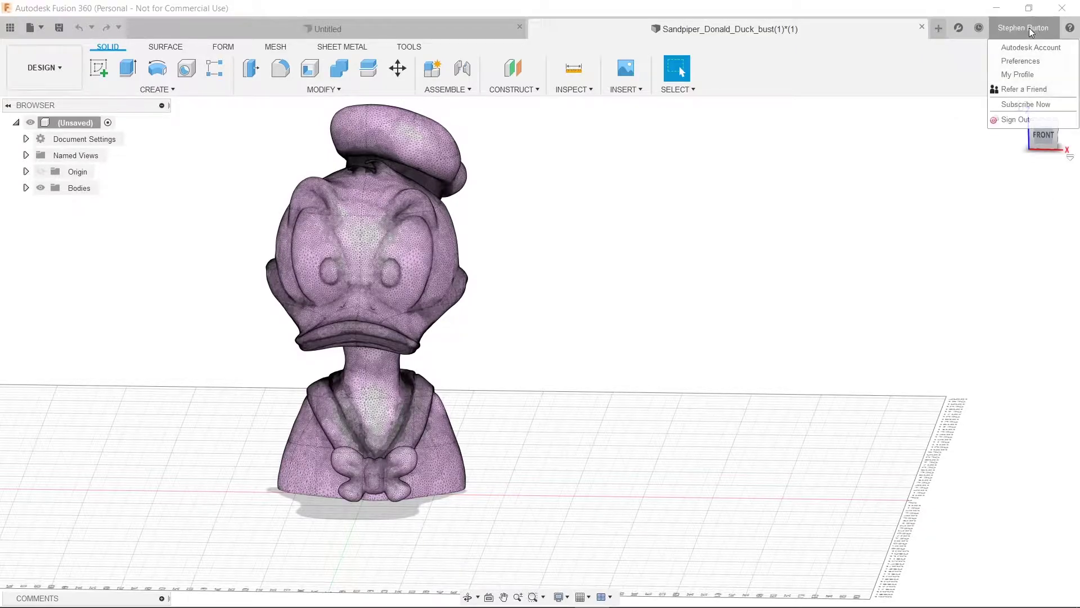
pyautogui.click(1034, 62)
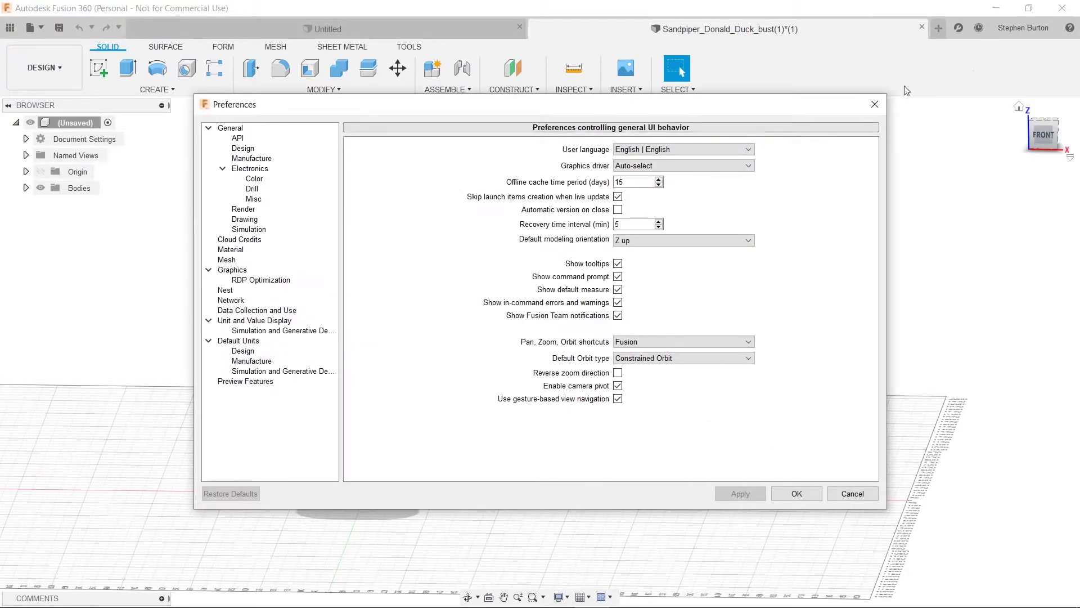
pyautogui.click(269, 382)
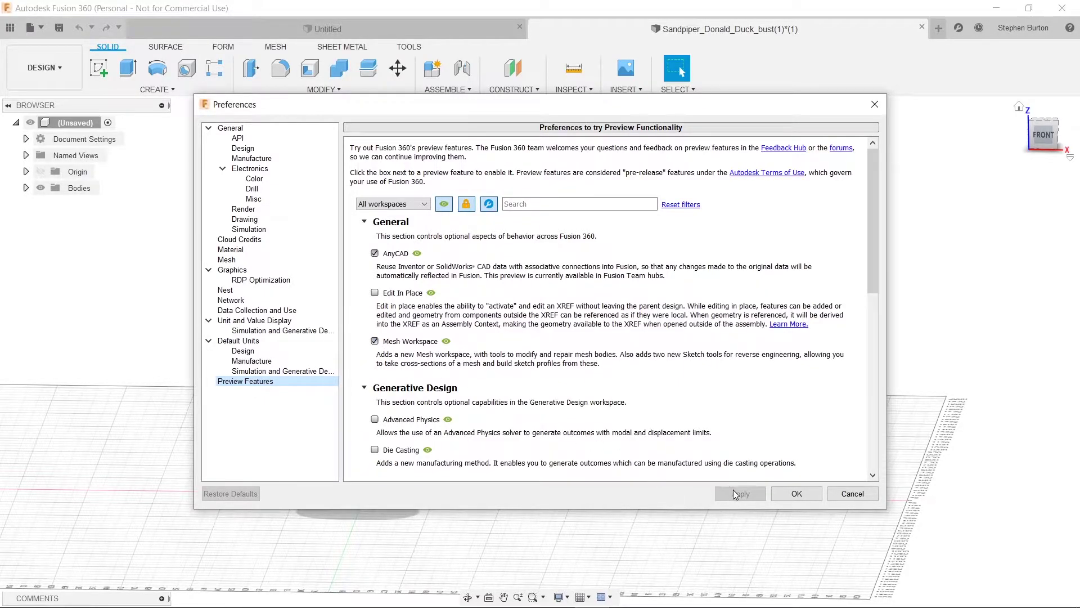
pyautogui.click(794, 492)
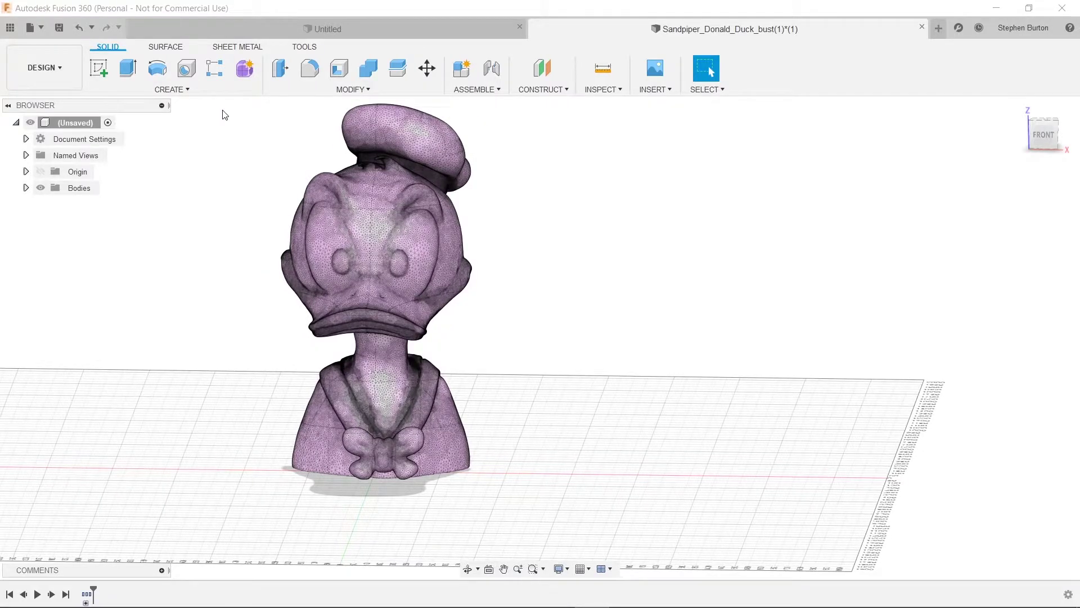
# Turn off design history on the root component and switch to the Mesh tools.
pyautogui.rightClick(71, 127)
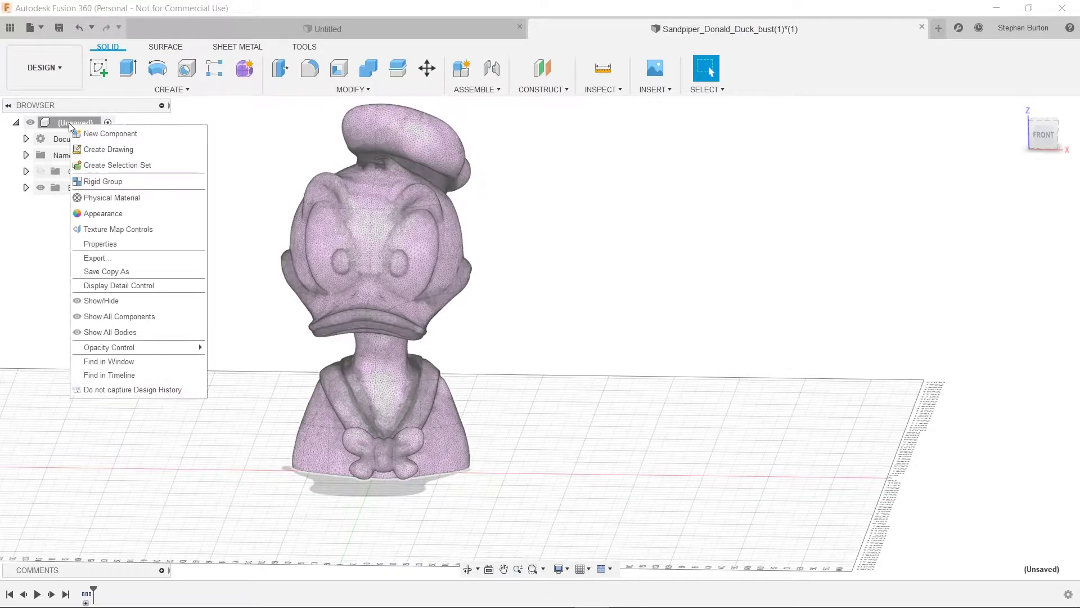
pyautogui.click(140, 387)
pyautogui.click(558, 328)
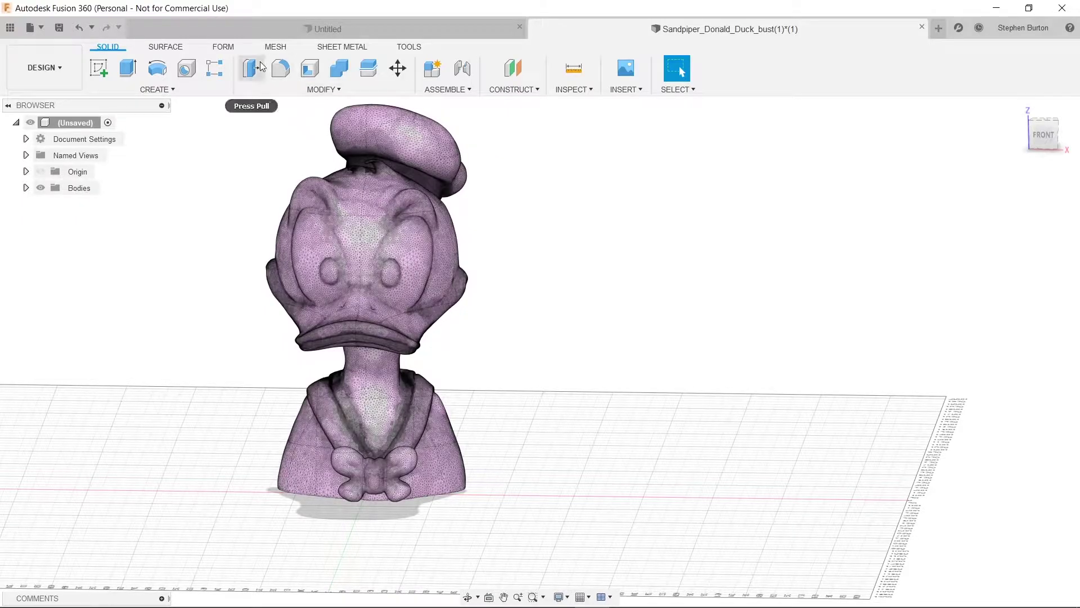
pyautogui.click(276, 48)
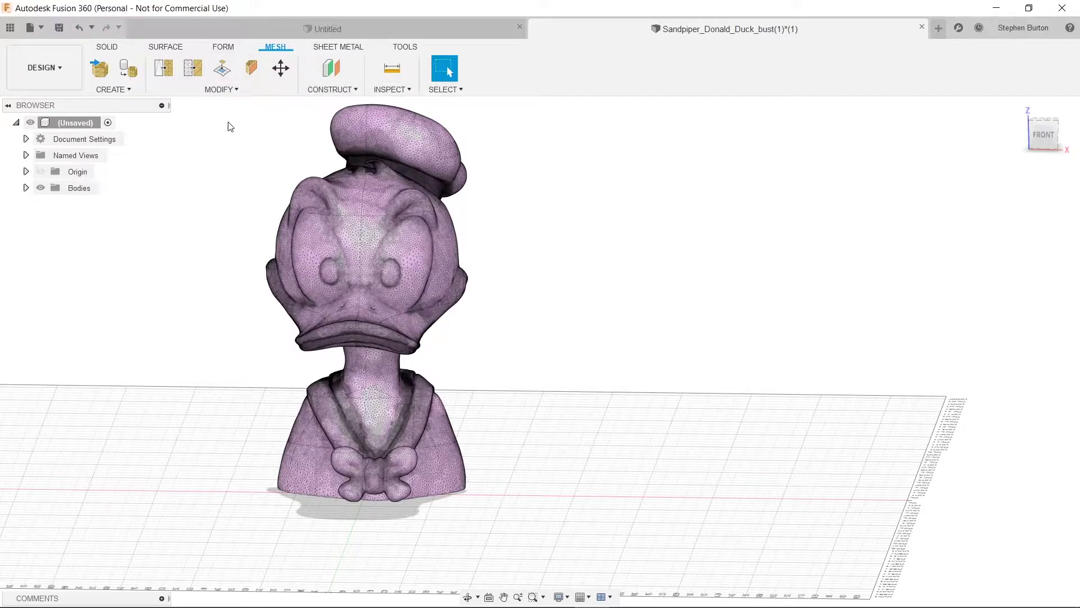
# Start a Plane Cut on the duck bust body with its offset dragged to -150.00 mm.
pyautogui.click(253, 76)
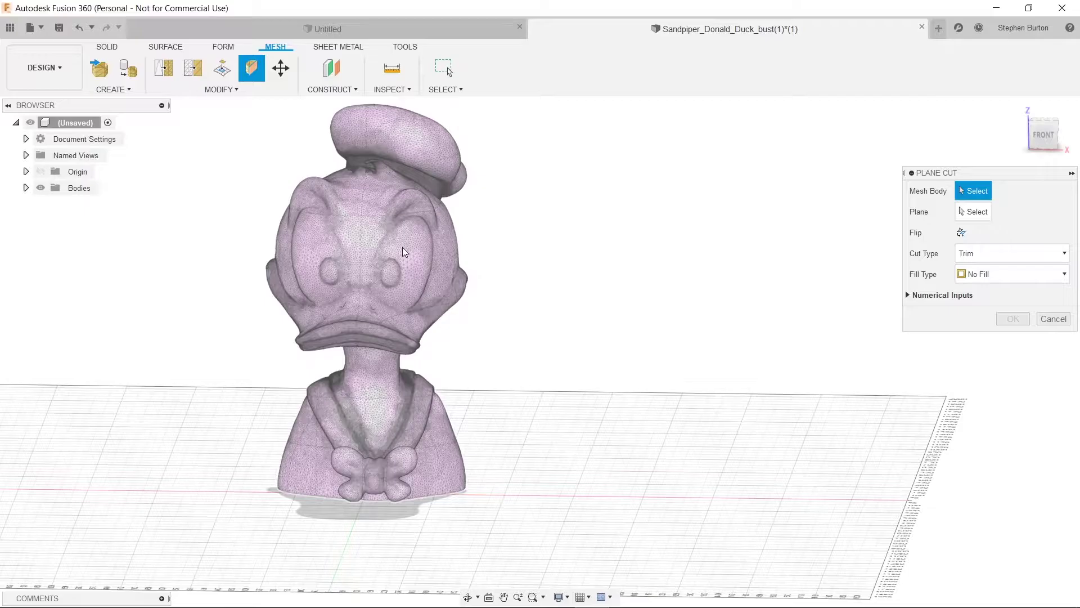
pyautogui.click(403, 251)
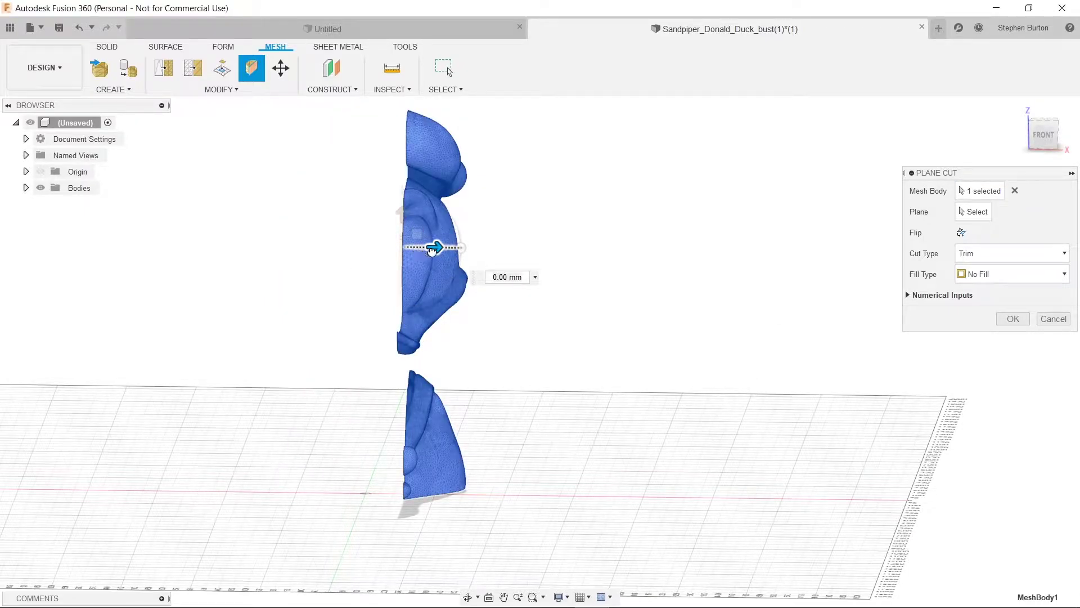
pyautogui.moveTo(432, 251); pyautogui.dragTo(405, 255)
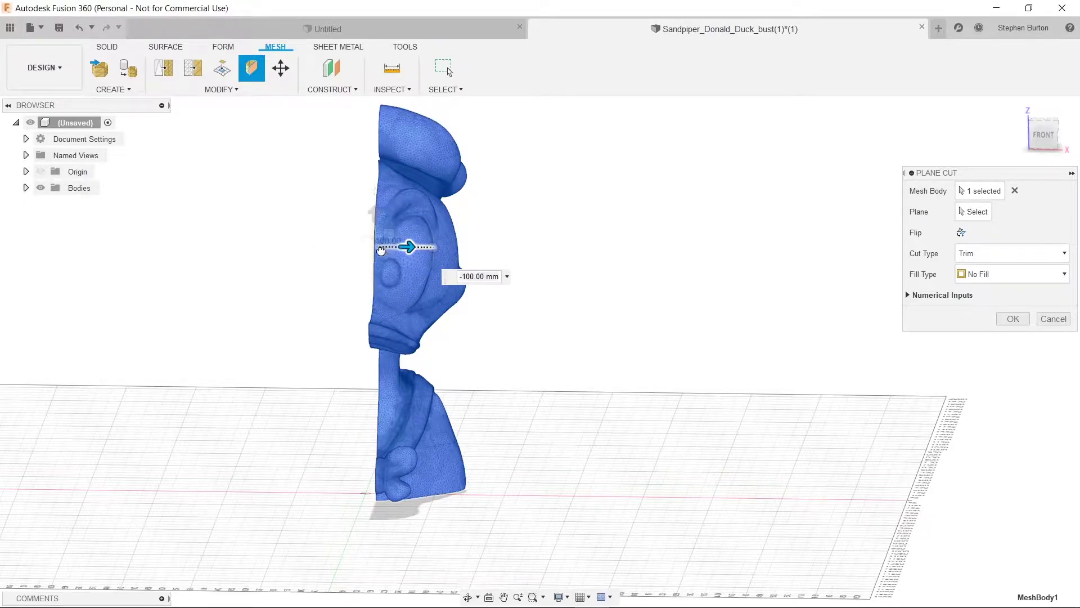
pyautogui.moveTo(384, 250)
pyautogui.mouseDown()
pyautogui.moveTo(405, 249)
pyautogui.moveTo(374, 249)
pyautogui.mouseUp()
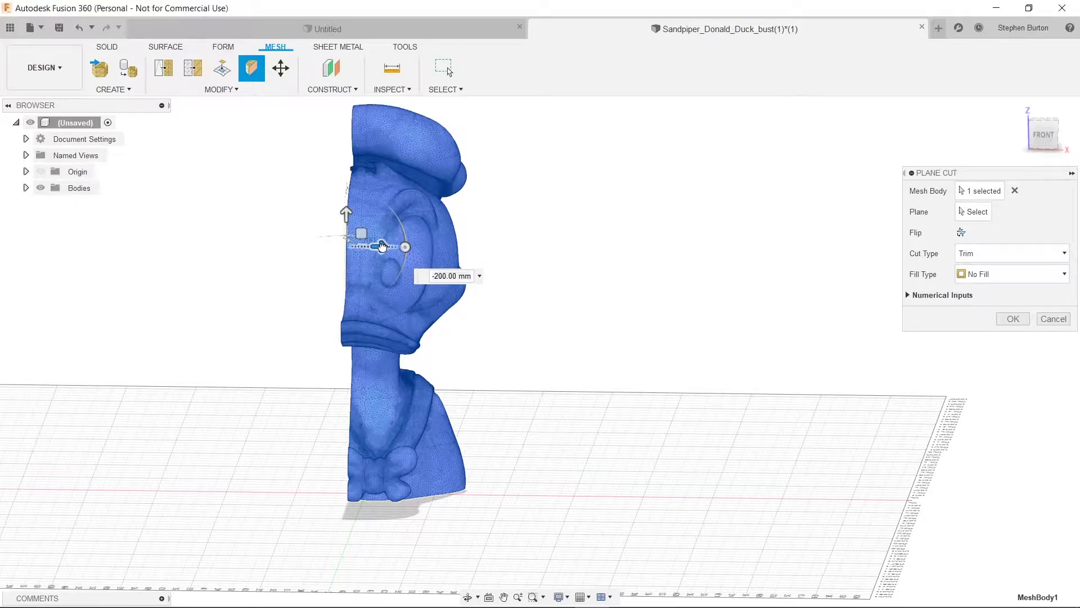
pyautogui.moveTo(351, 107); pyautogui.dragTo(365, 111)
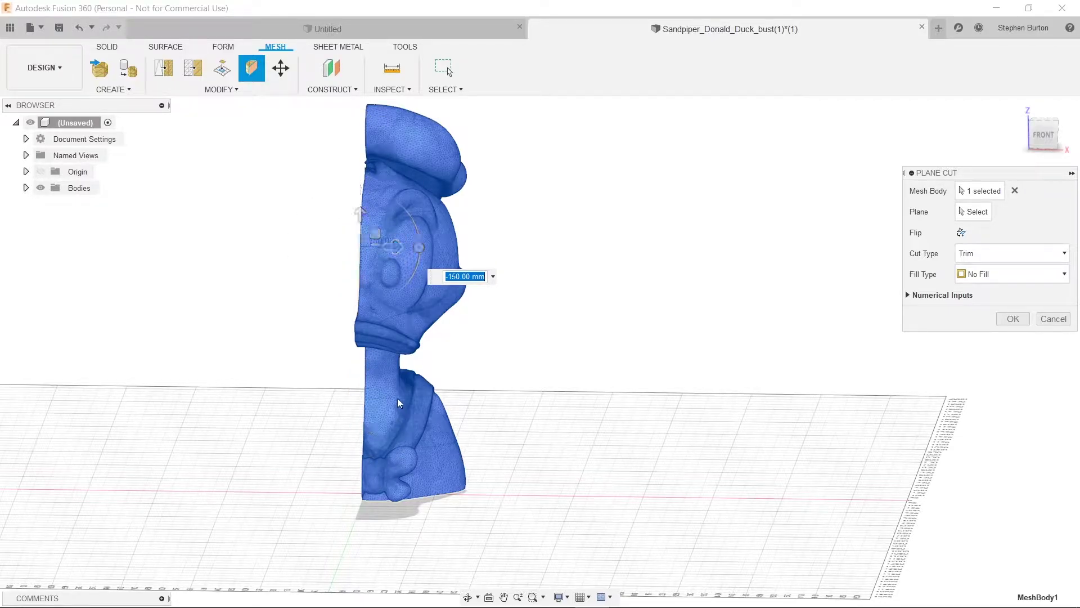
pyautogui.keyDown('shift'); pyautogui.moveTo(398, 401); pyautogui.dragTo(314, 274, button='middle'); pyautogui.keyUp('shift')
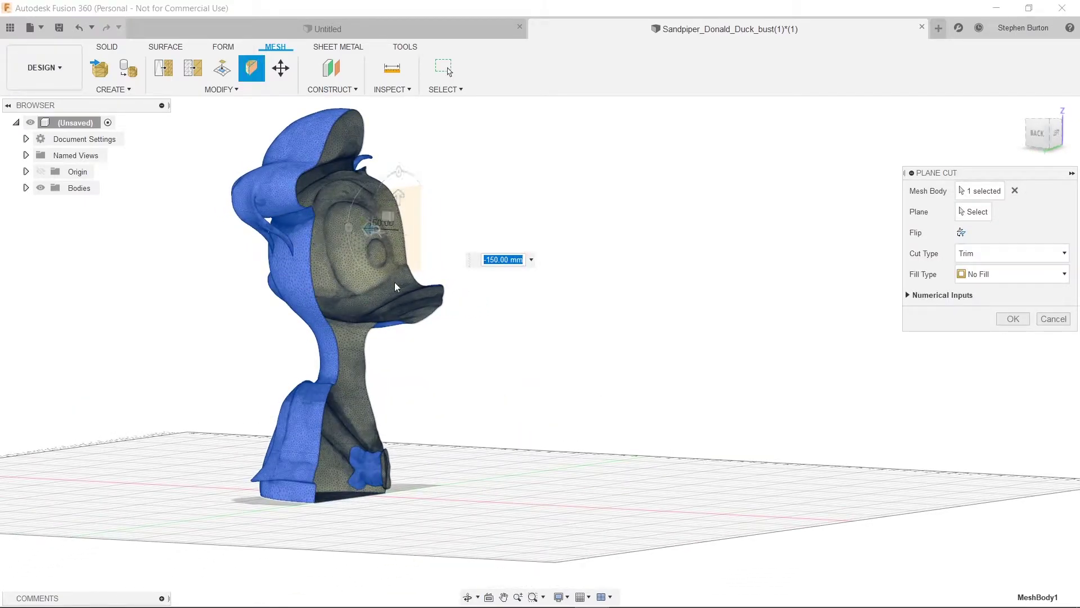
pyautogui.keyDown('shift'); pyautogui.moveTo(400, 174); pyautogui.dragTo(216, 289, button='middle'); pyautogui.keyUp('shift')
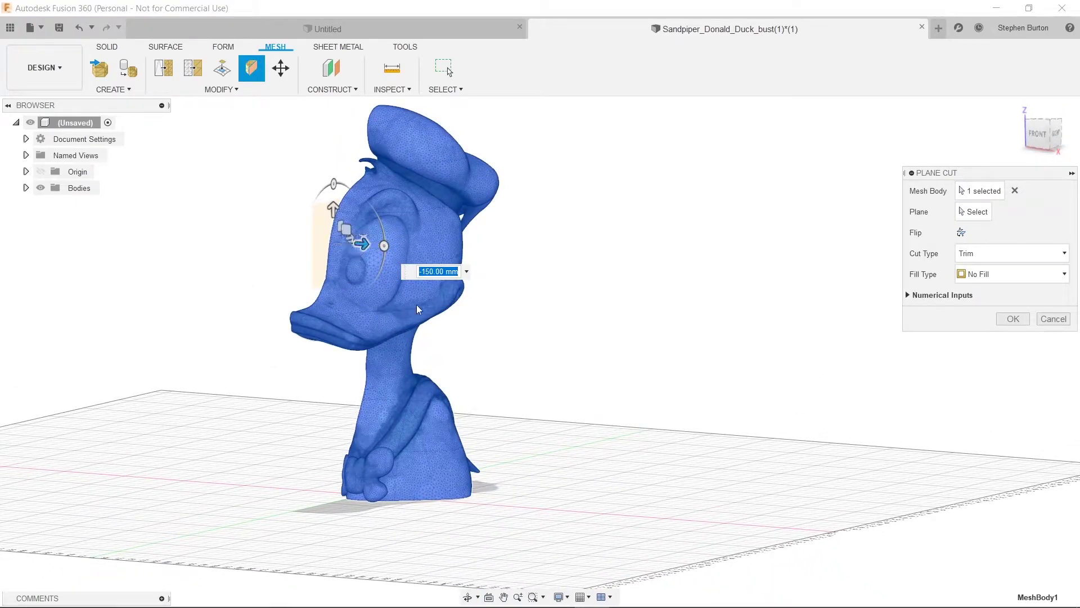
pyautogui.keyDown('shift'); pyautogui.moveTo(444, 338); pyautogui.dragTo(521, 337, button='middle'); pyautogui.keyUp('shift')
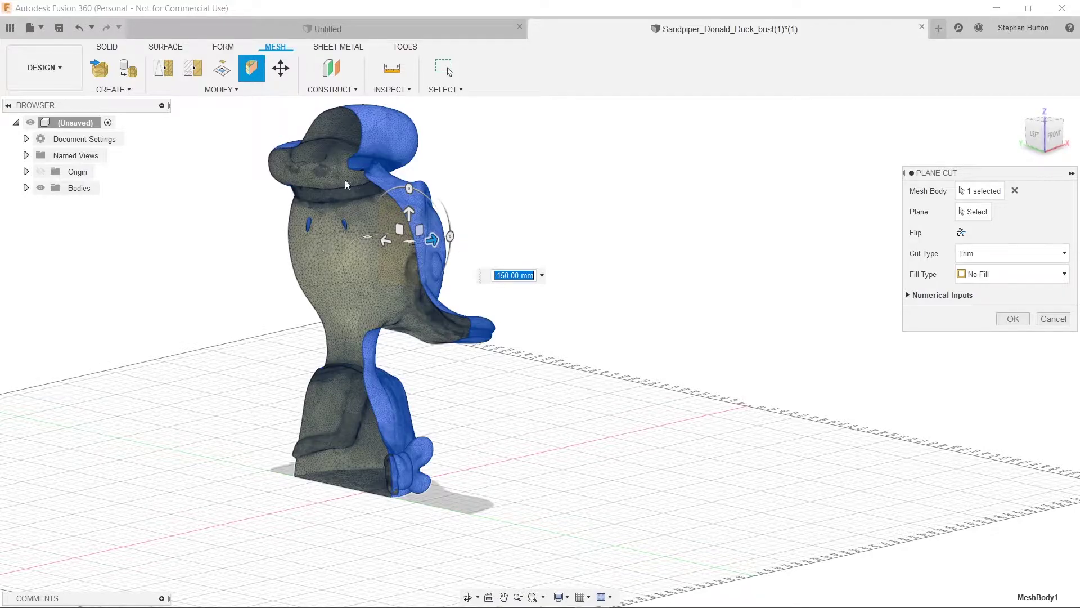
pyautogui.keyDown('shift'); pyautogui.moveTo(381, 282); pyautogui.dragTo(345, 265, button='middle'); pyautogui.keyUp('shift')
pyautogui.keyDown('shift'); pyautogui.moveTo(478, 363); pyautogui.dragTo(361, 225, button='middle'); pyautogui.keyUp('shift')
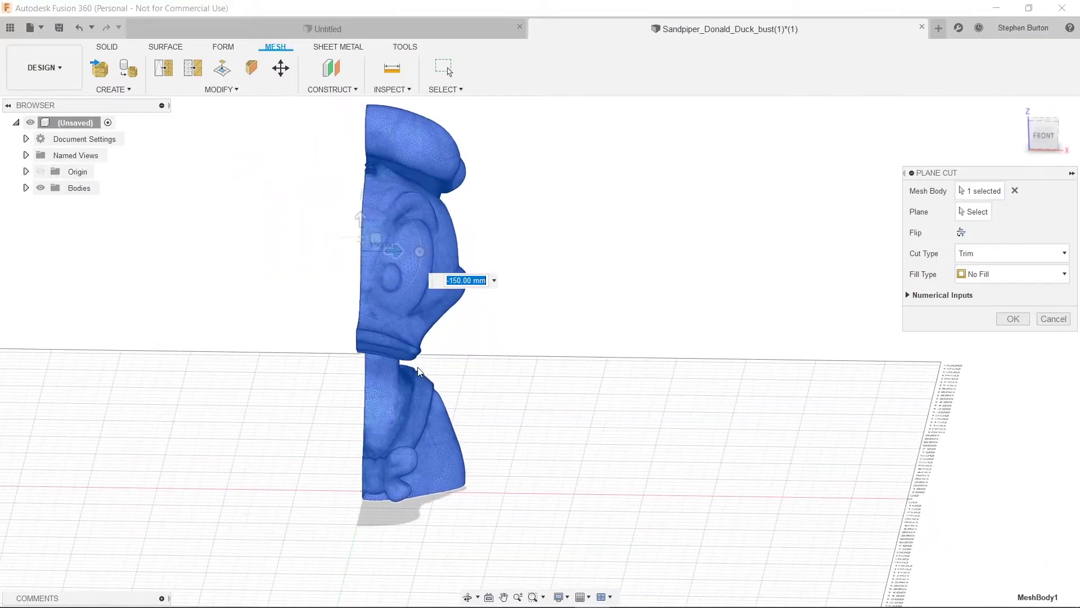
# Try other Plane Cut types, settle back on Trim, and bring up the Fill Type choices.
pyautogui.click(978, 260)
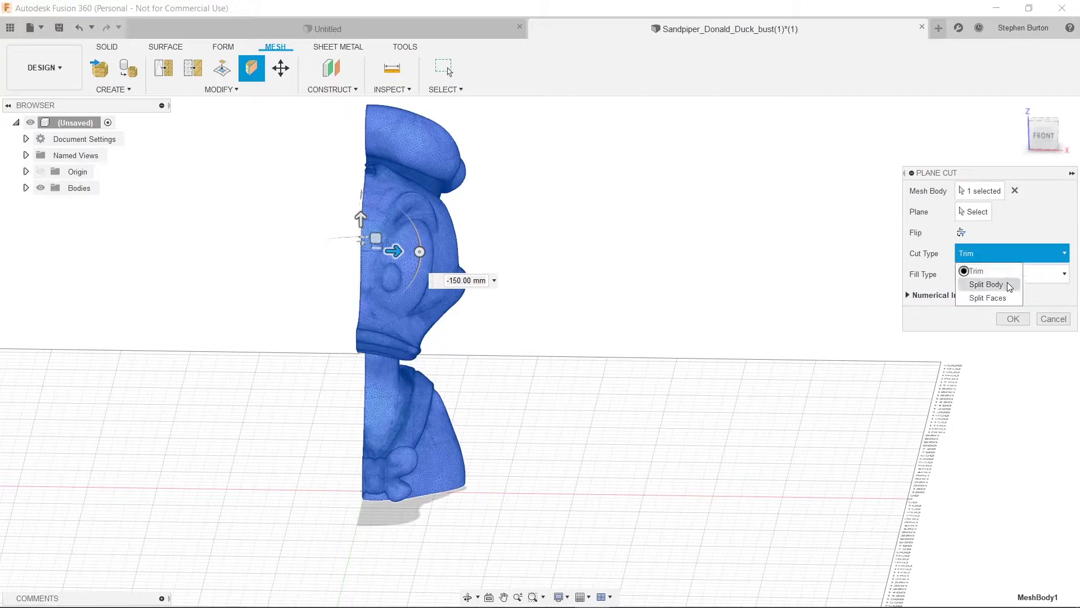
pyautogui.press('Escape')
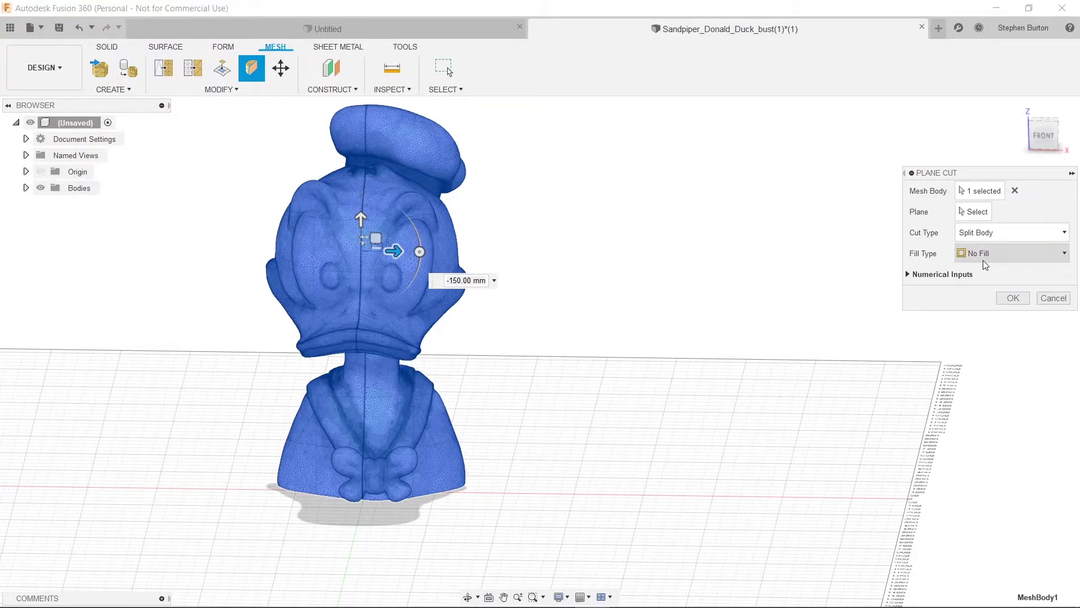
pyautogui.click(1007, 233)
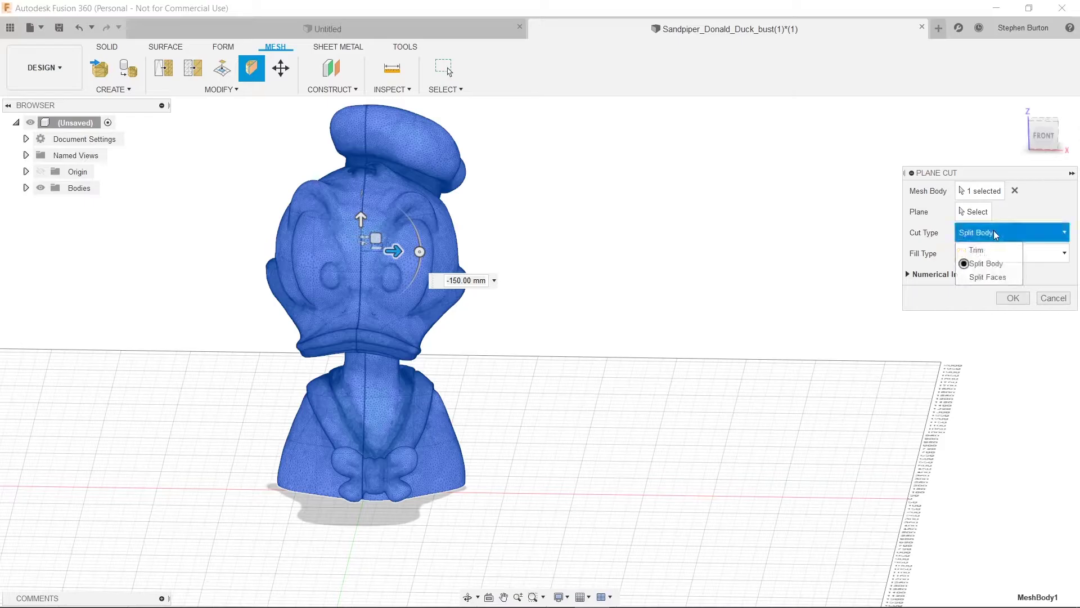
pyautogui.click(995, 259)
pyautogui.press('Up')
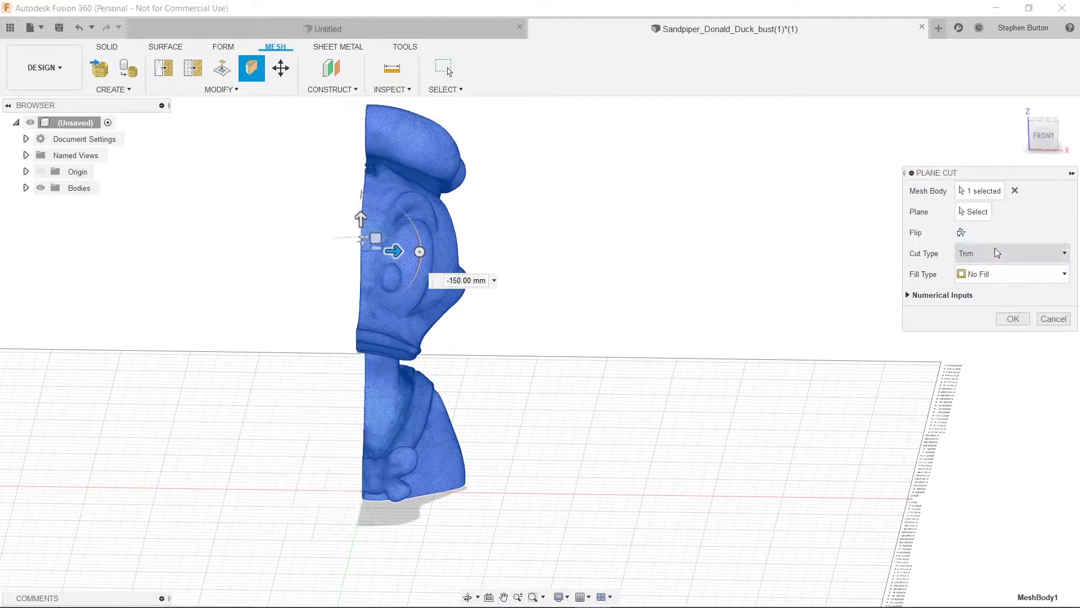
pyautogui.click(995, 274)
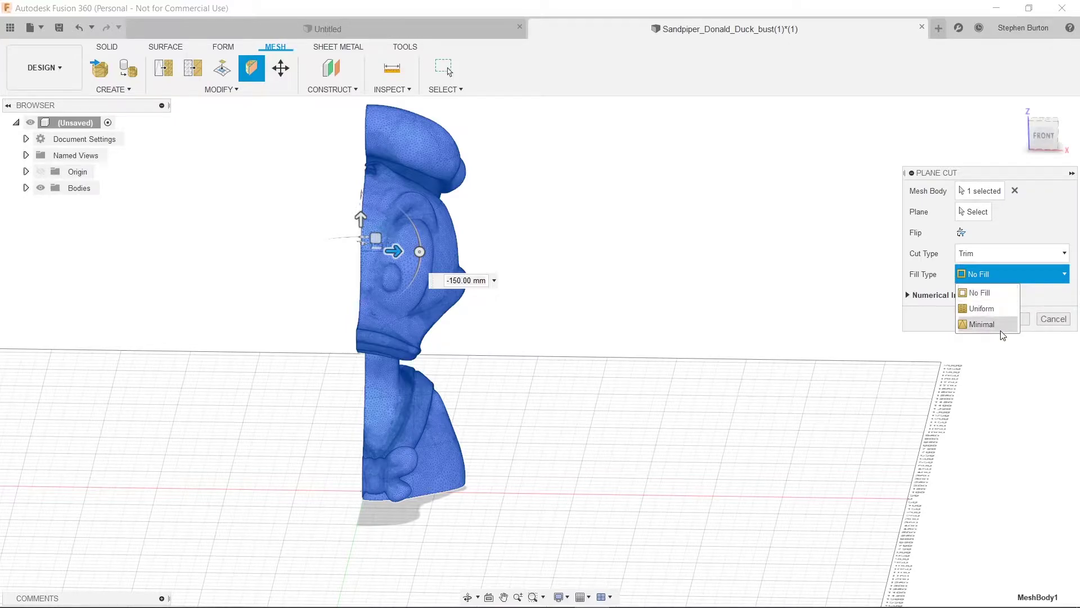
# Set the Plane Cut fill type to Minimal and orbit around to check the capped face.
pyautogui.keyDown('shift'); pyautogui.moveTo(610, 342); pyautogui.dragTo(557, 321, button='middle'); pyautogui.keyUp('shift')
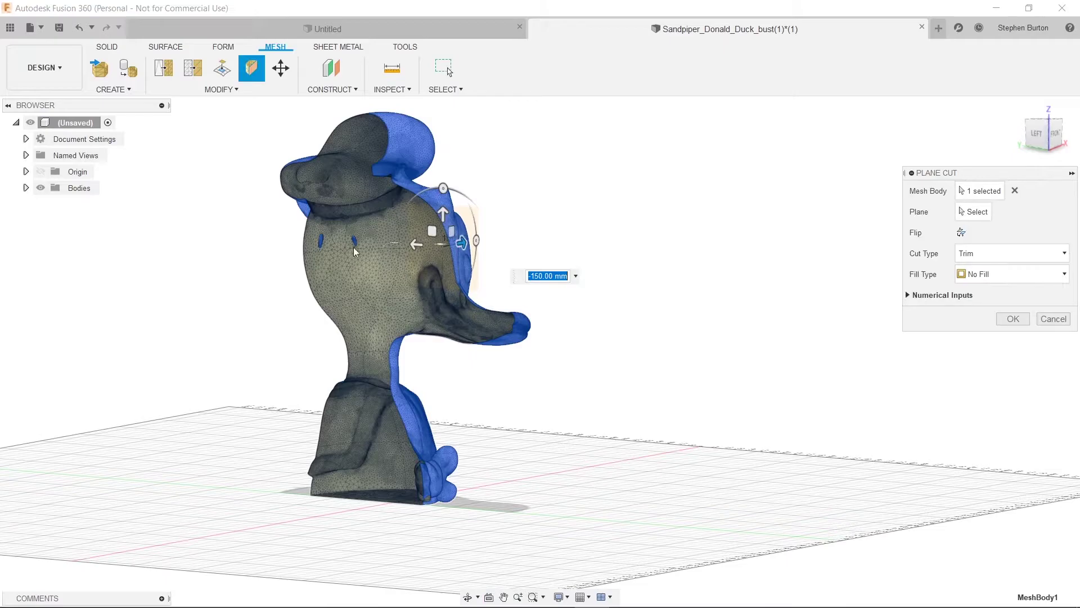
pyautogui.click(1005, 275)
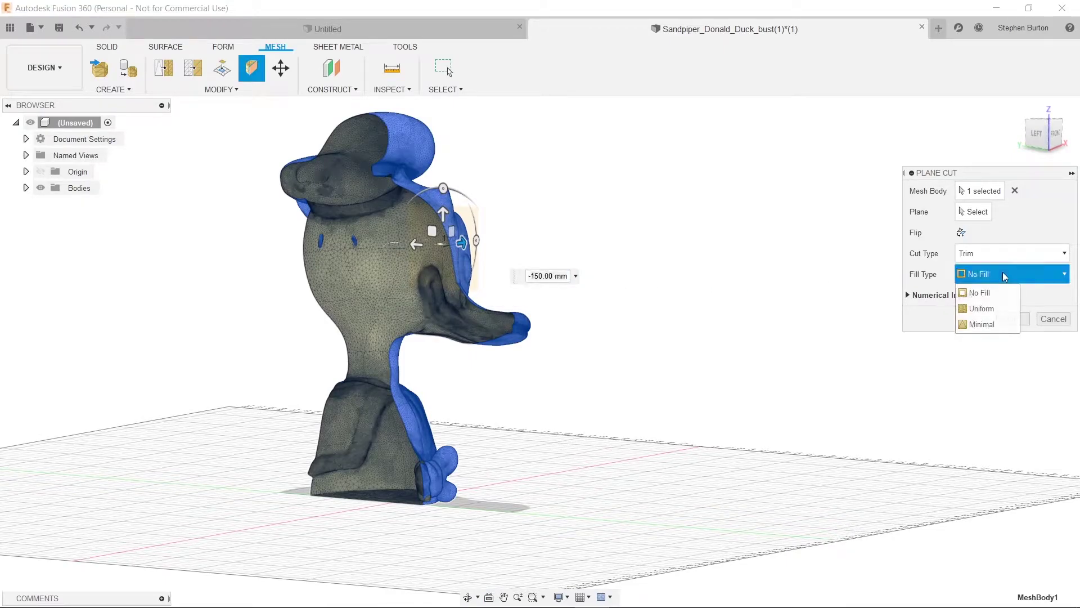
pyautogui.click(990, 324)
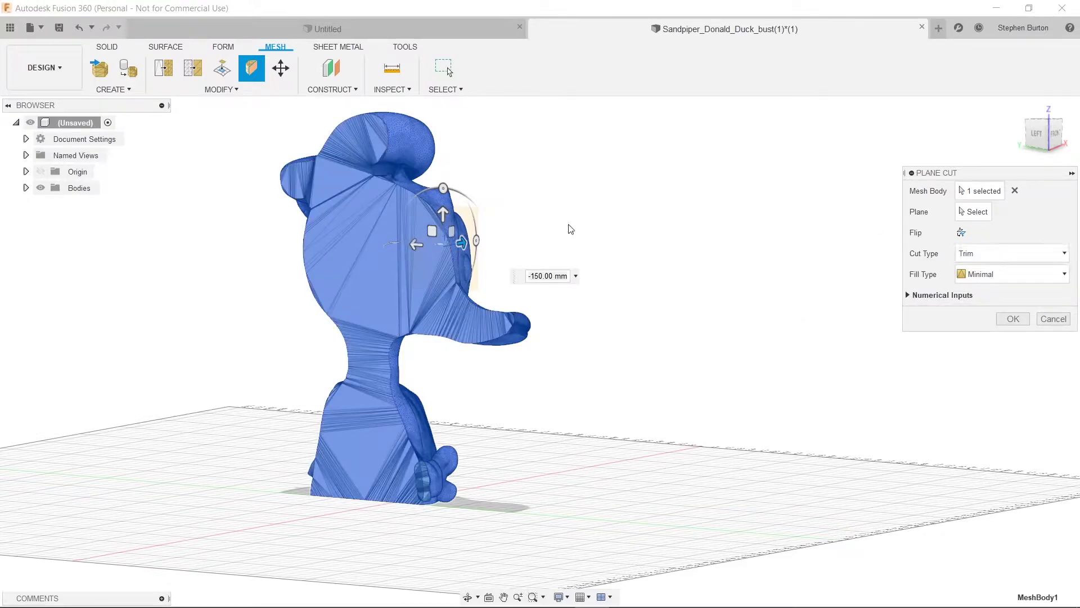
pyautogui.keyDown('shift'); pyautogui.moveTo(575, 329); pyautogui.dragTo(547, 333, button='middle'); pyautogui.keyUp('shift')
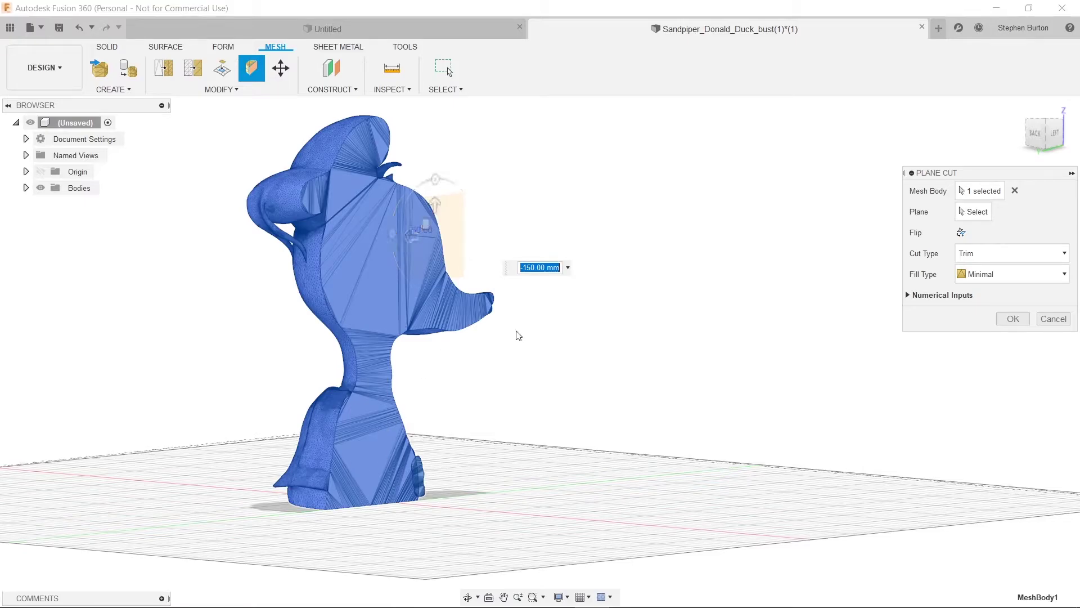
pyautogui.keyDown('shift'); pyautogui.moveTo(582, 314); pyautogui.dragTo(350, 323, button='middle'); pyautogui.keyUp('shift')
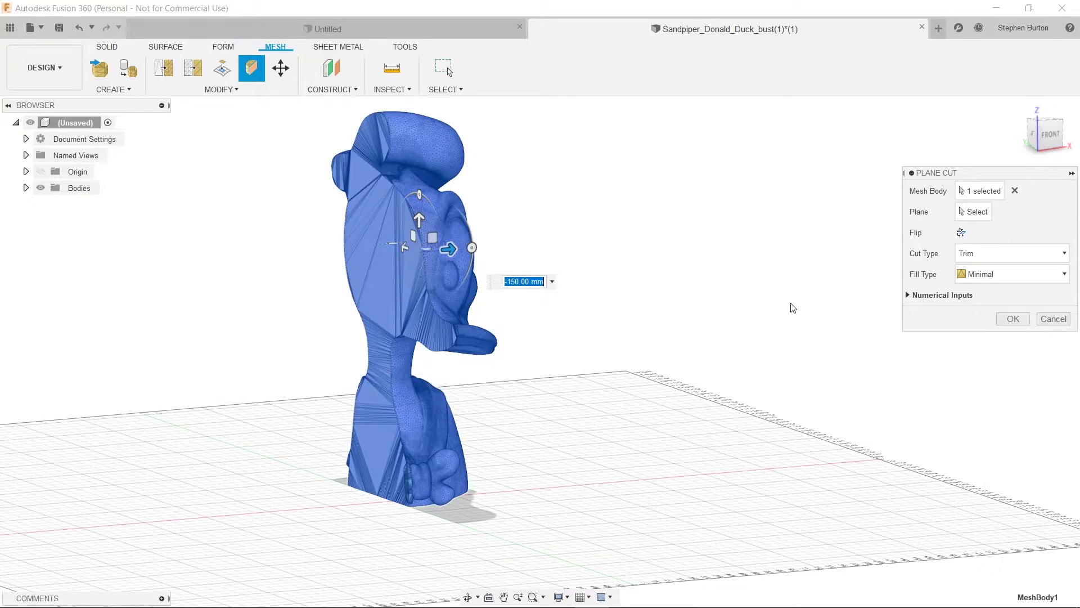
pyautogui.keyDown('shift'); pyautogui.moveTo(791, 306); pyautogui.dragTo(674, 333, button='middle'); pyautogui.keyUp('shift')
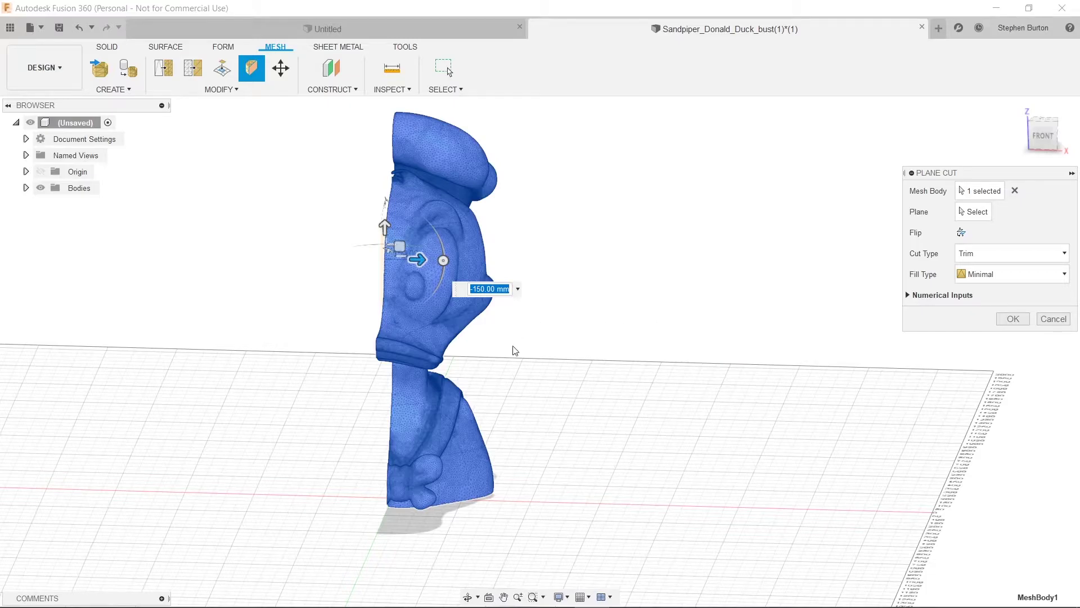
pyautogui.keyDown('shift'); pyautogui.moveTo(512, 349); pyautogui.dragTo(423, 226, button='middle'); pyautogui.keyUp('shift')
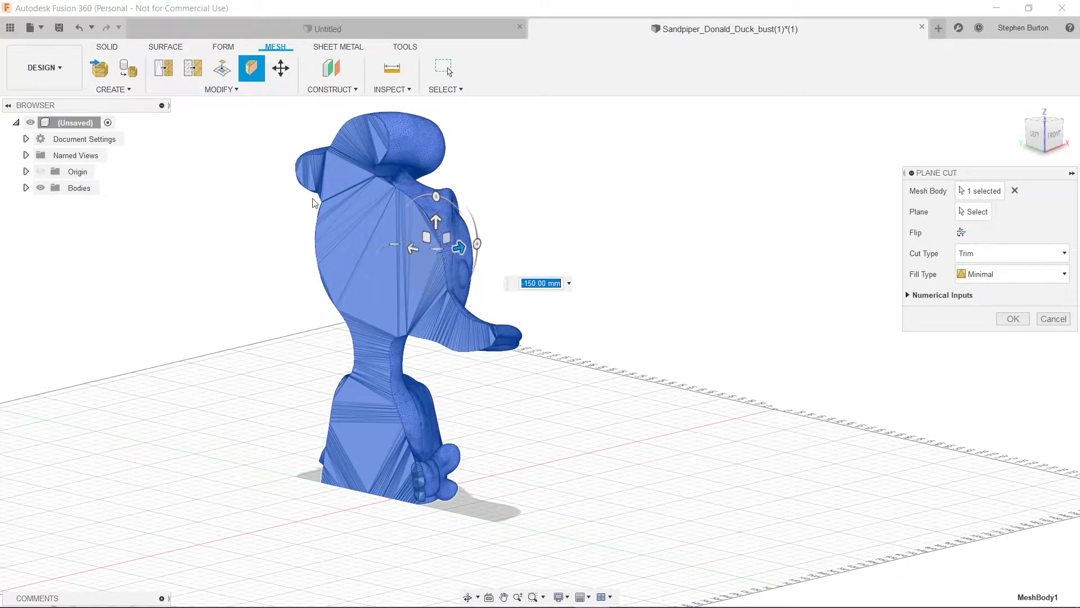
pyautogui.keyDown('shift'); pyautogui.moveTo(456, 346); pyautogui.dragTo(497, 318, button='middle'); pyautogui.keyUp('shift')
pyautogui.keyDown('shift'); pyautogui.moveTo(417, 425); pyautogui.dragTo(495, 268, button='middle'); pyautogui.keyUp('shift')
pyautogui.keyDown('shift'); pyautogui.moveTo(510, 451); pyautogui.dragTo(737, 384, button='middle'); pyautogui.keyUp('shift')
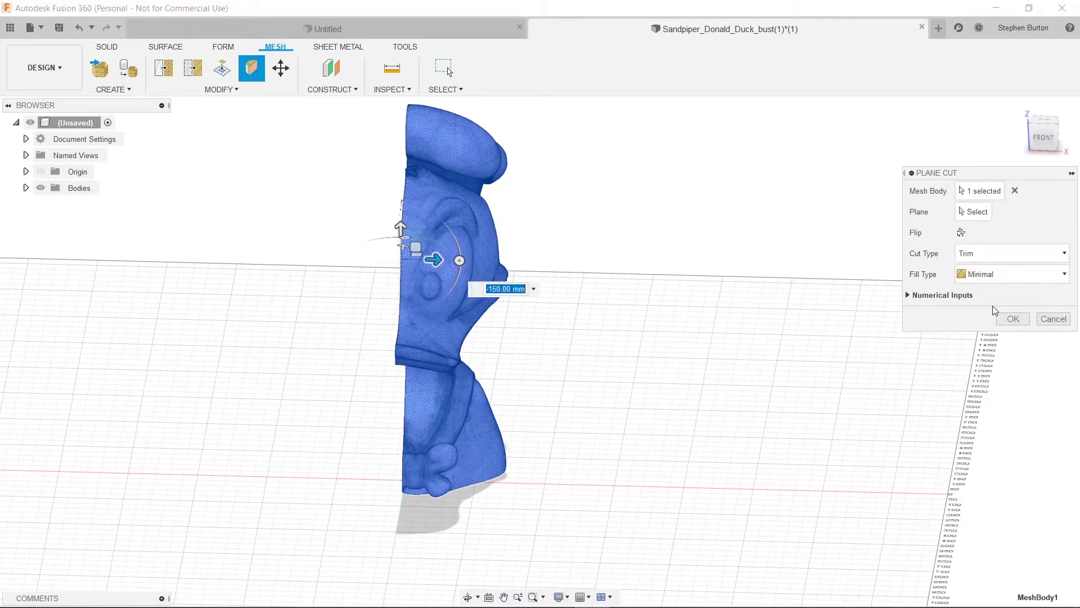
# Commit the Plane Cut at -150.00 mm with Minimal fill.
pyautogui.click(988, 256)
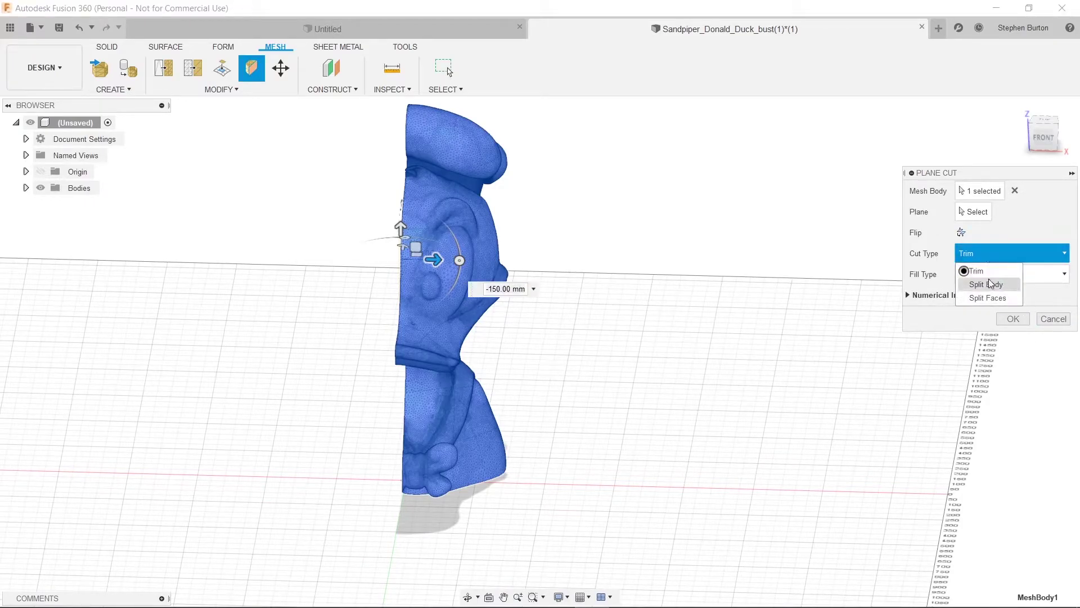
pyautogui.click(983, 271)
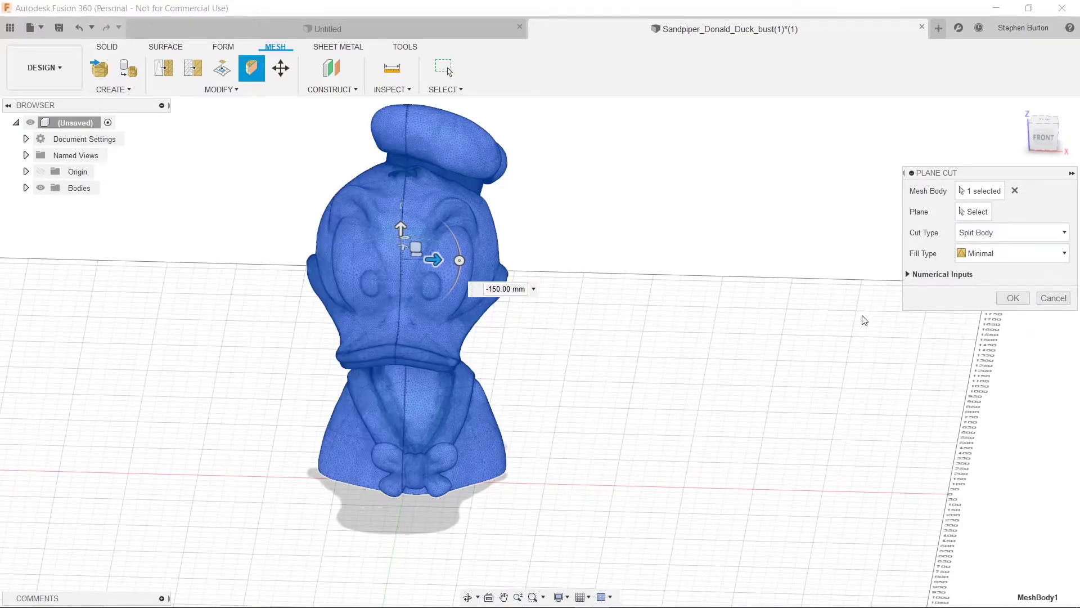
pyautogui.click(1013, 298)
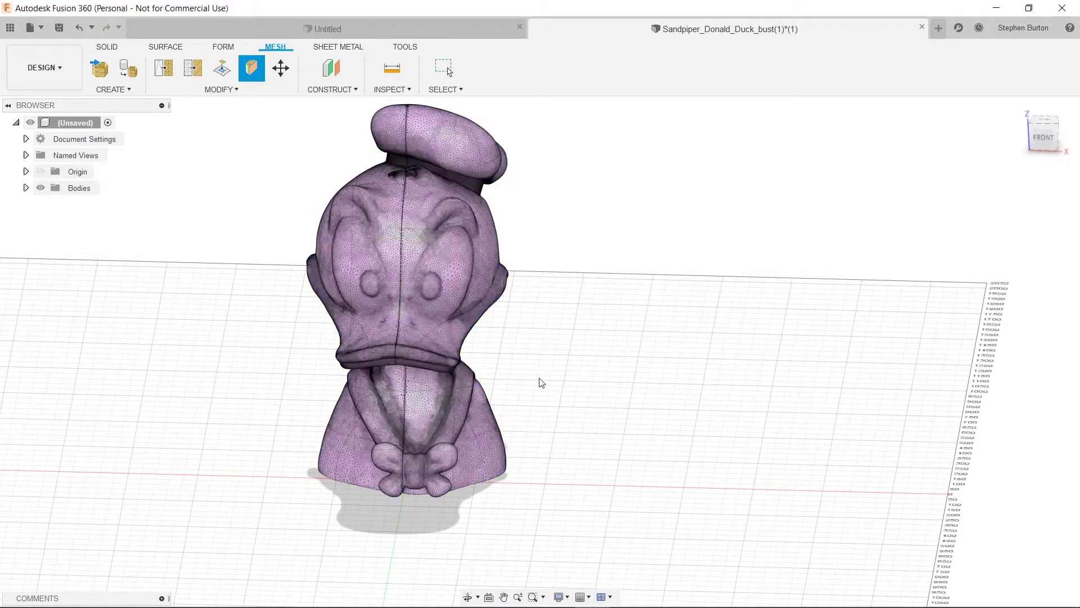
# Select the cheek and eye face groups on the split mesh, then clear the selection.
pyautogui.click(487, 259)
pyautogui.keyDown('ctrl'); pyautogui.click(446, 285); pyautogui.keyUp('ctrl')
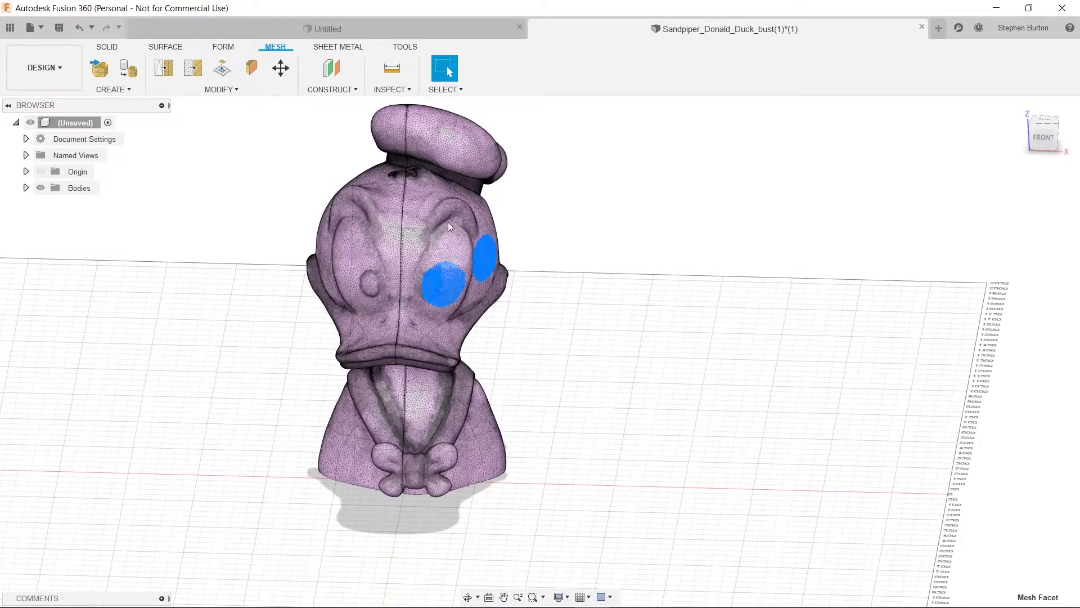
pyautogui.keyDown('ctrl'); pyautogui.click(448, 224); pyautogui.keyUp('ctrl')
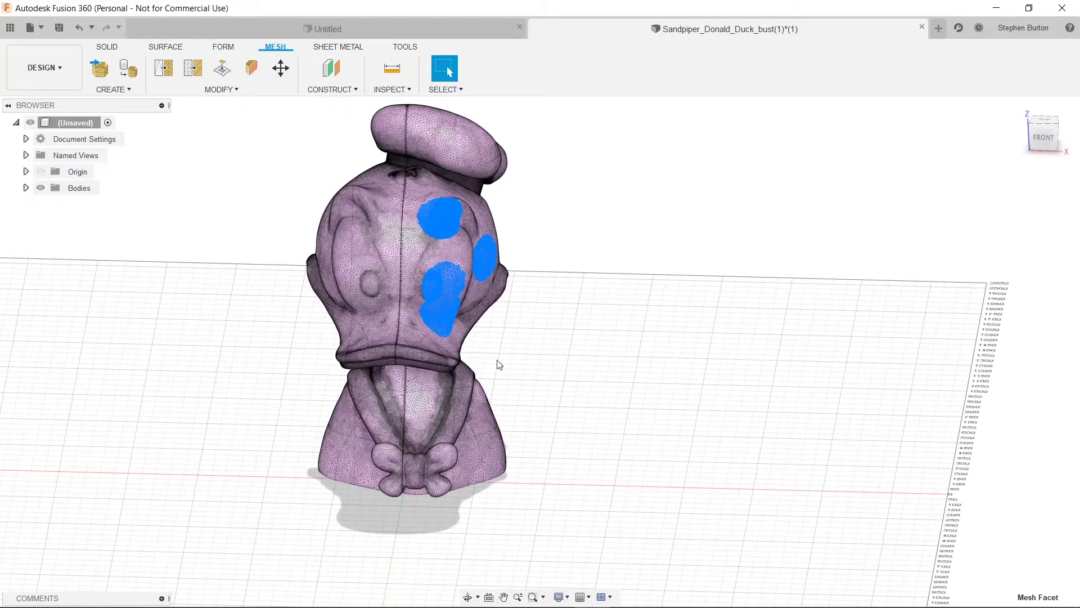
pyautogui.click(524, 316)
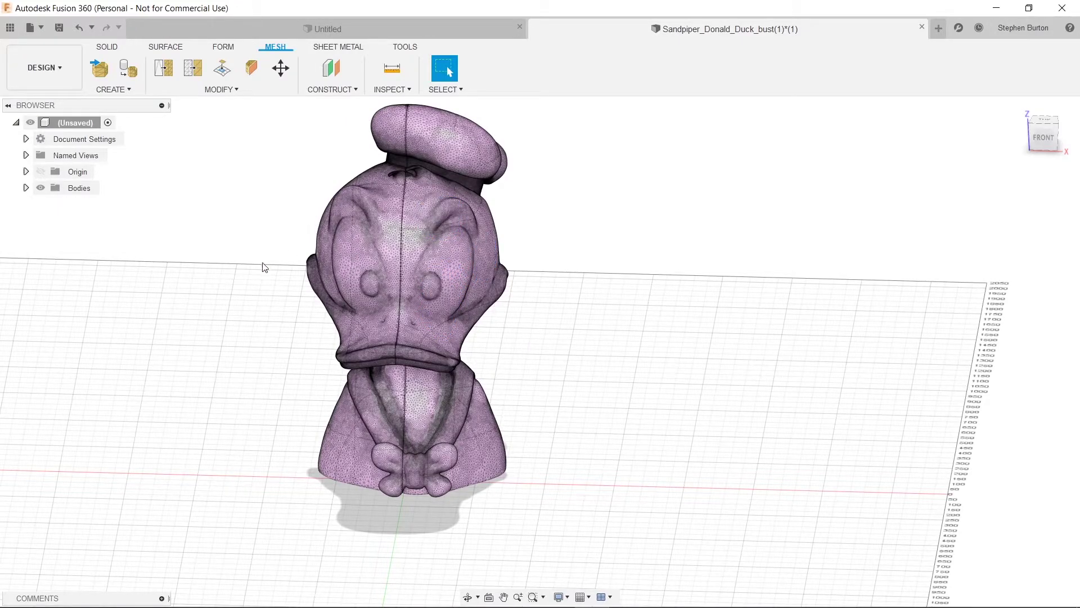
# Expand the Bodies list, hide MeshBody2, and inspect the remaining MeshBody1 half.
pyautogui.click(26, 188)
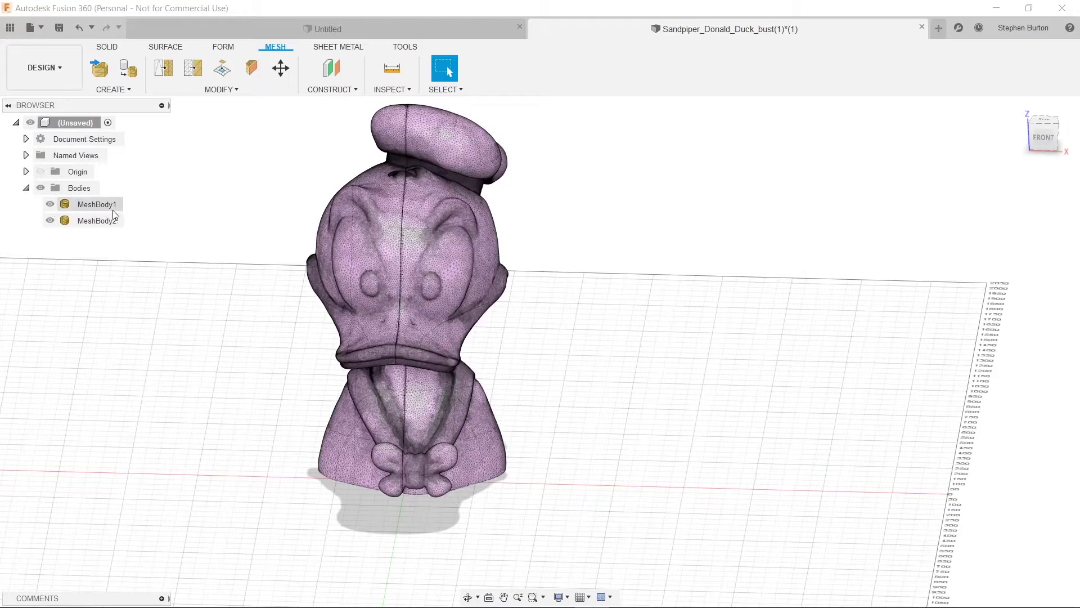
pyautogui.click(95, 221)
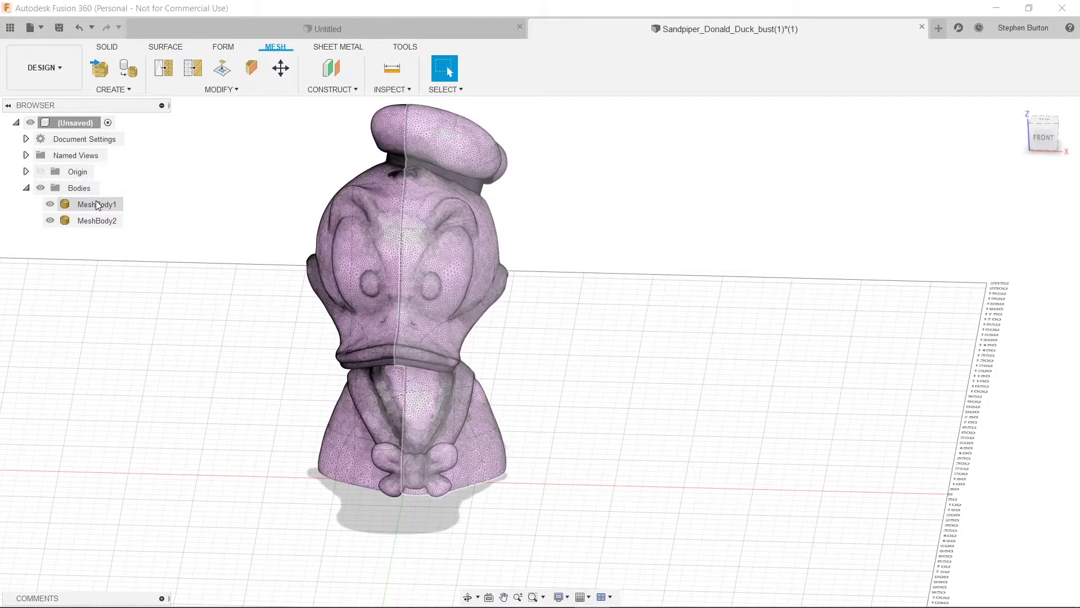
pyautogui.click(50, 221)
pyautogui.keyDown('shift'); pyautogui.moveTo(270, 321); pyautogui.dragTo(334, 317, button='middle'); pyautogui.keyUp('shift')
pyautogui.click(372, 337)
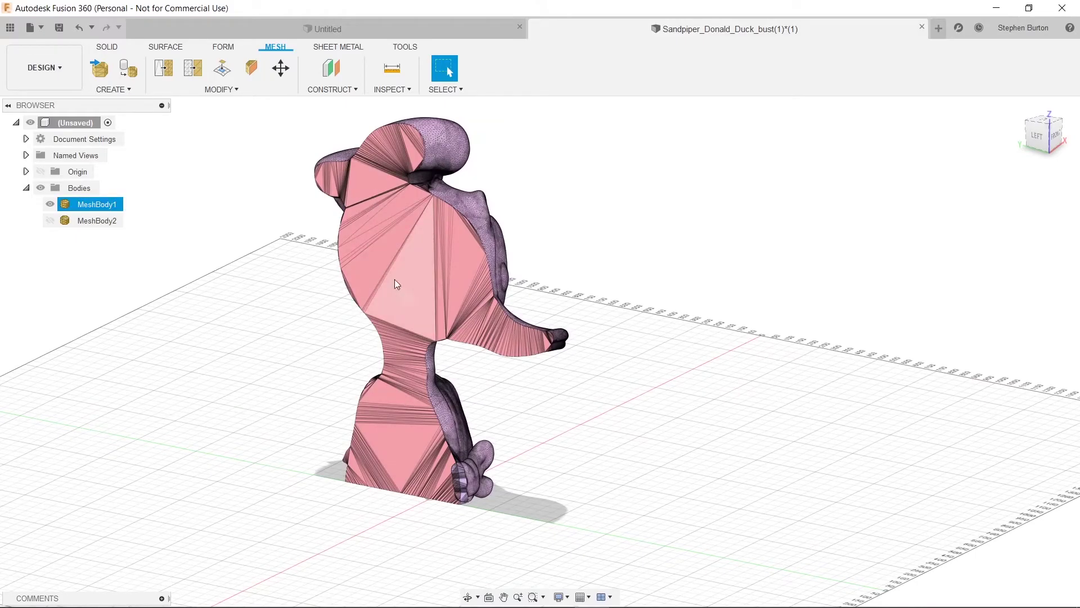
# Show MeshBody2, hide MeshBody1, and orbit until the flat cut side faces right.
pyautogui.click(54, 222)
pyautogui.click(50, 220)
pyautogui.click(50, 204)
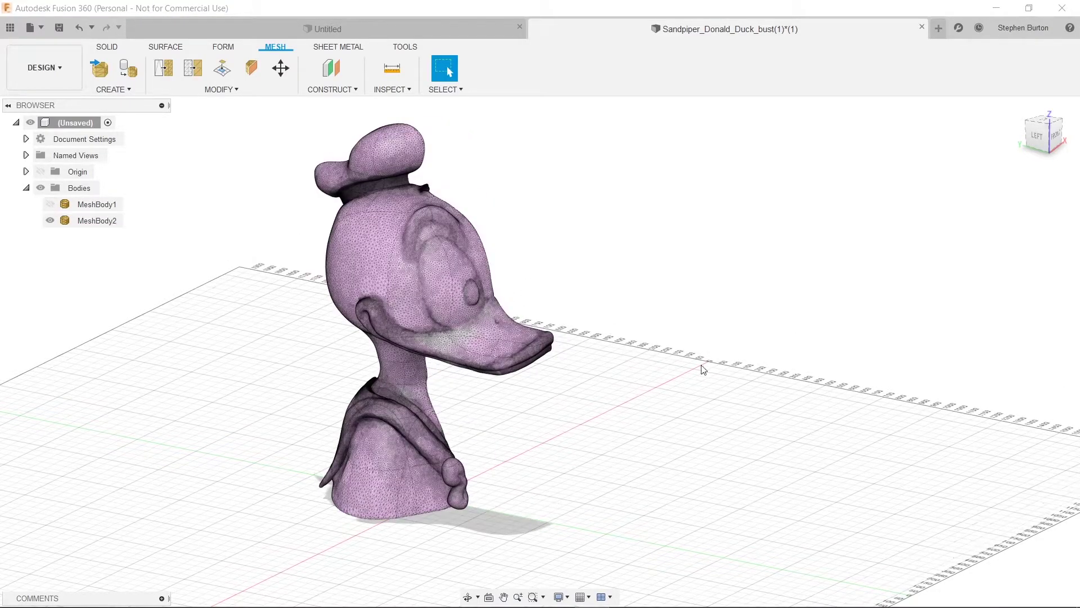
pyautogui.keyDown('shift'); pyautogui.moveTo(700, 366); pyautogui.dragTo(660, 366, button='middle'); pyautogui.keyUp('shift')
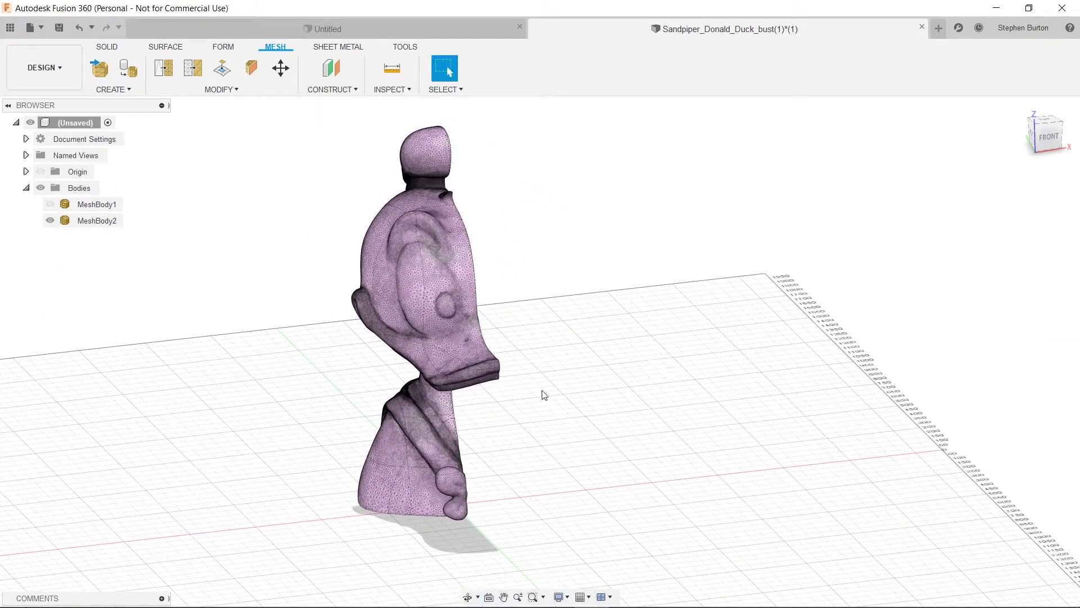
pyautogui.keyDown('shift'); pyautogui.moveTo(542, 394); pyautogui.dragTo(511, 390, button='middle'); pyautogui.keyUp('shift')
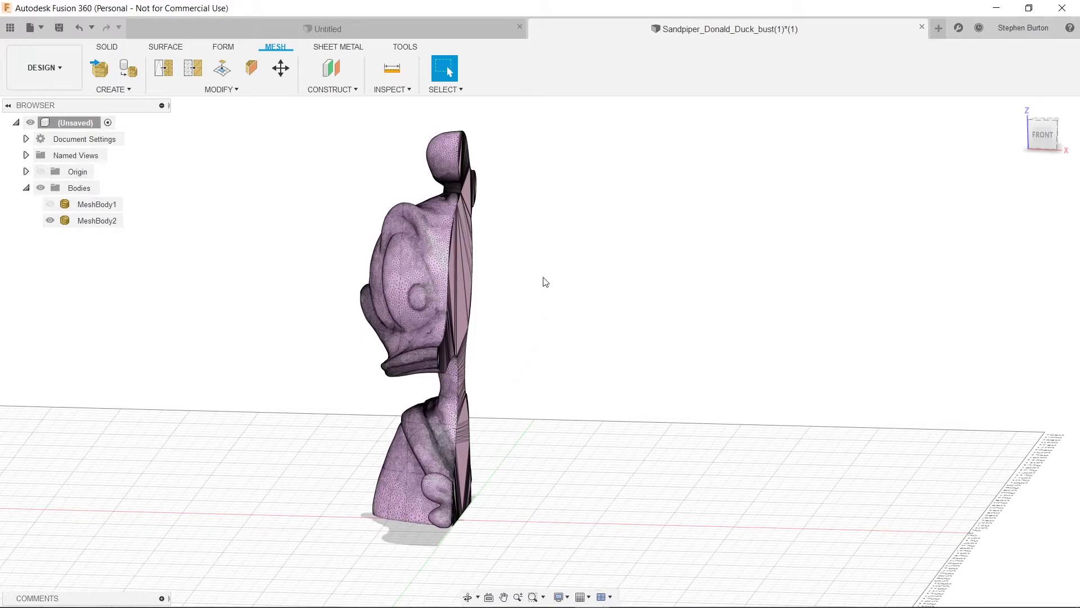
# Start a File > Export of the visible half and set the file type to STL.
pyautogui.click(42, 29)
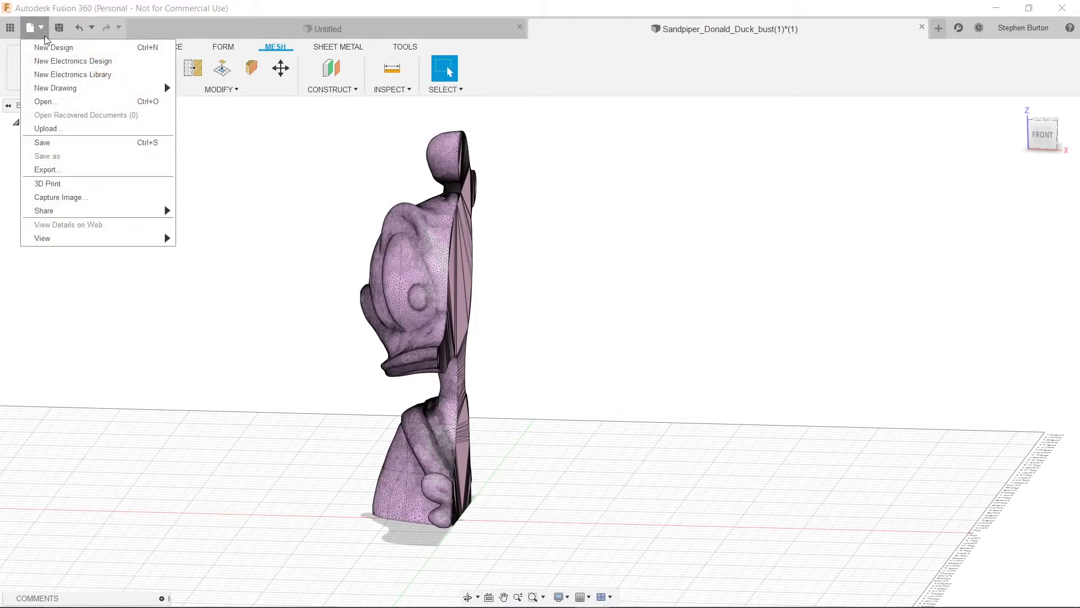
pyautogui.moveTo(68, 212)
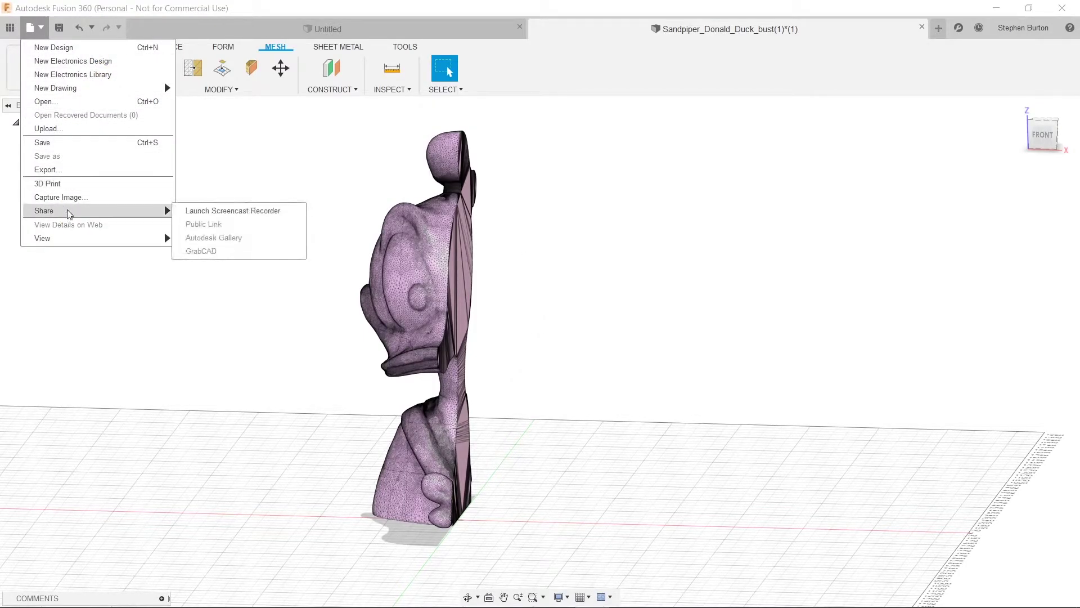
pyautogui.click(70, 170)
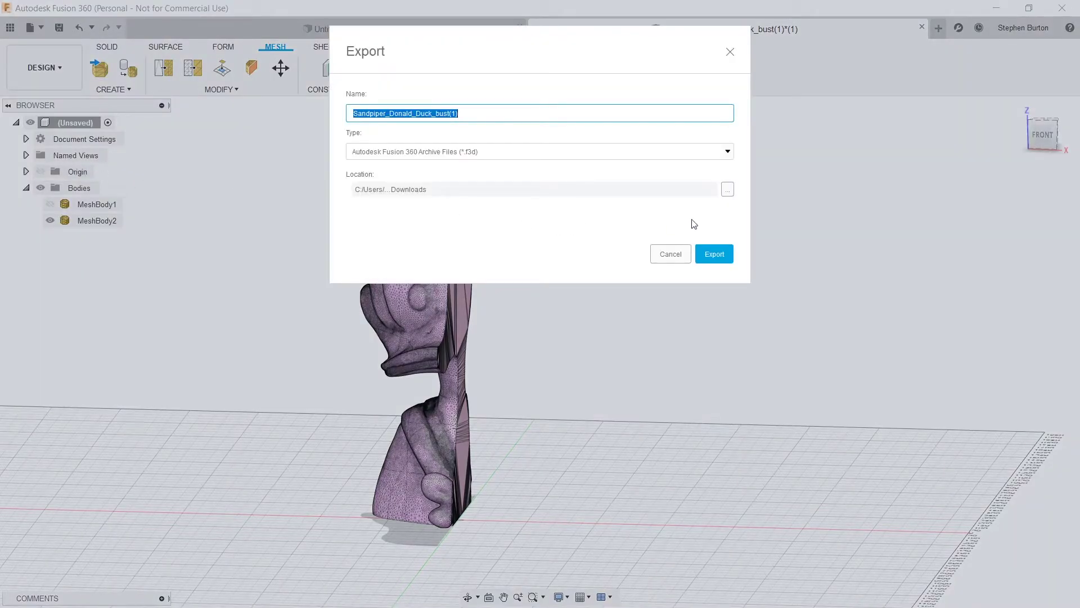
pyautogui.click(729, 190)
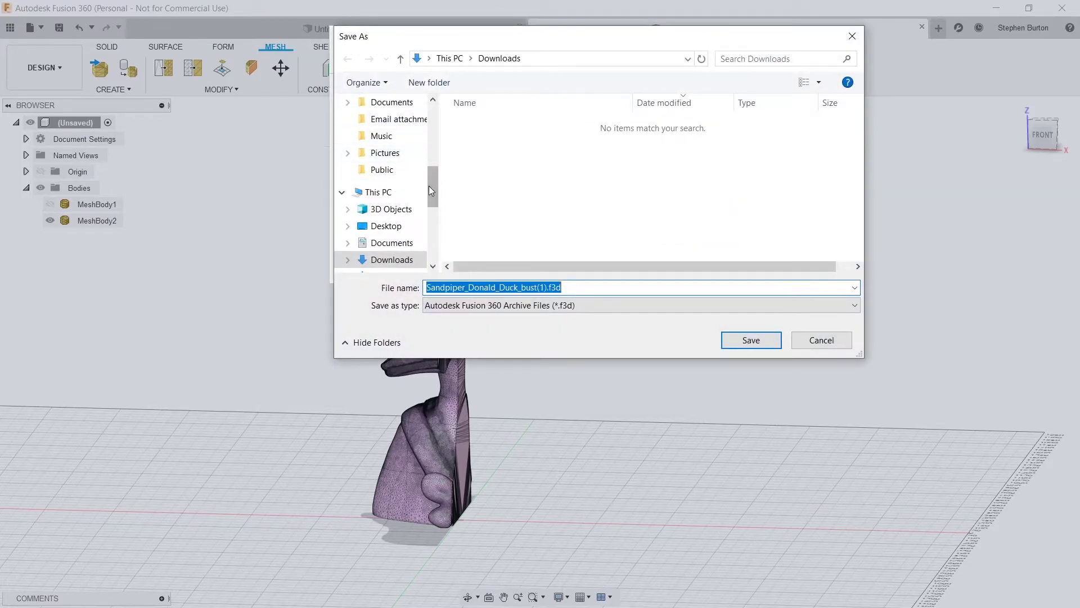
pyautogui.click(521, 288)
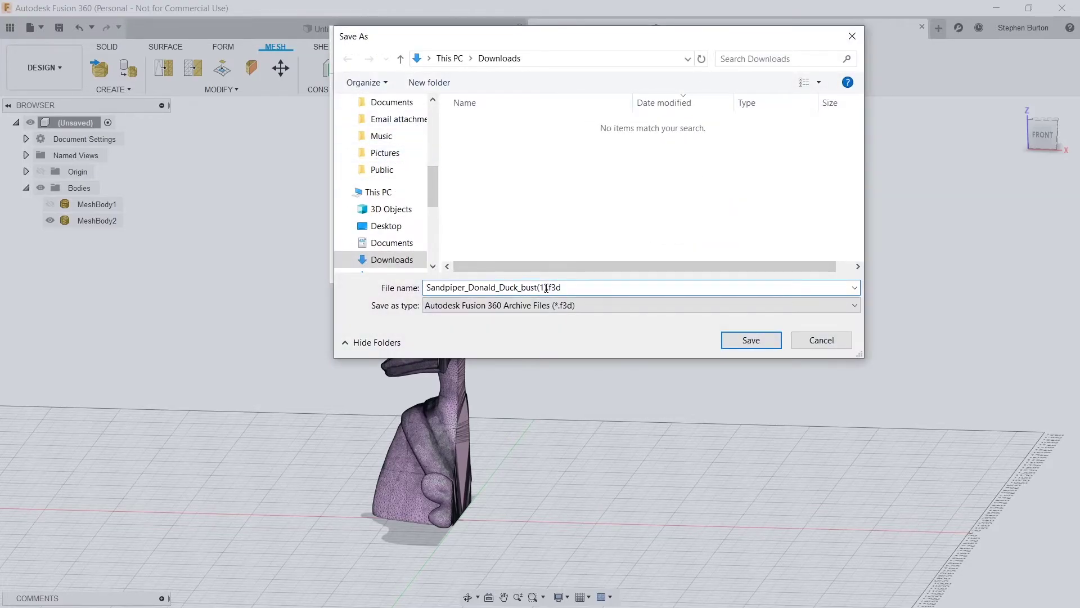
pyautogui.click(545, 305)
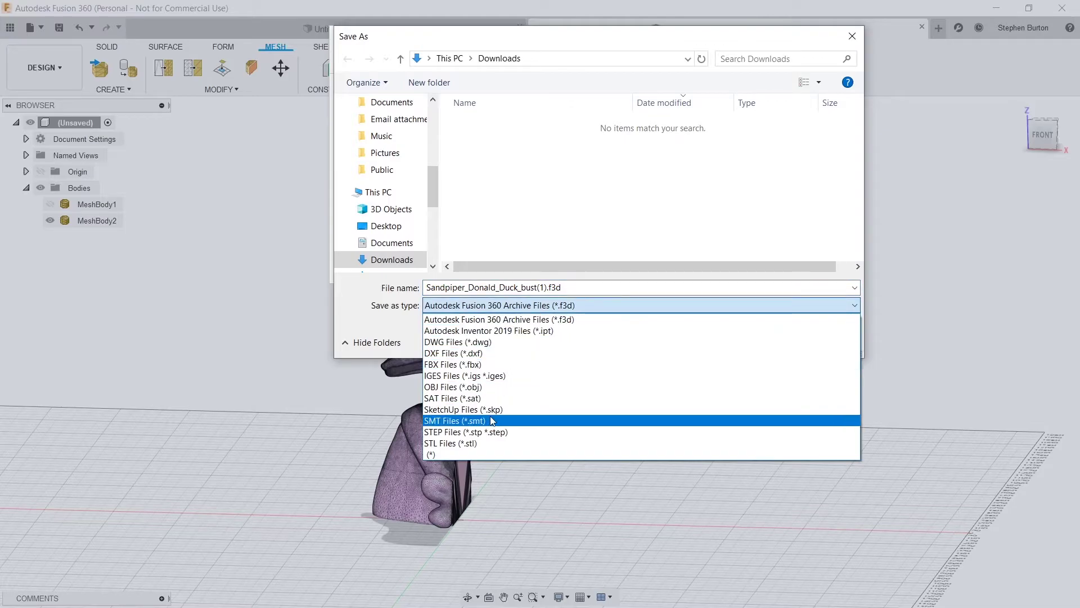
pyautogui.click(485, 444)
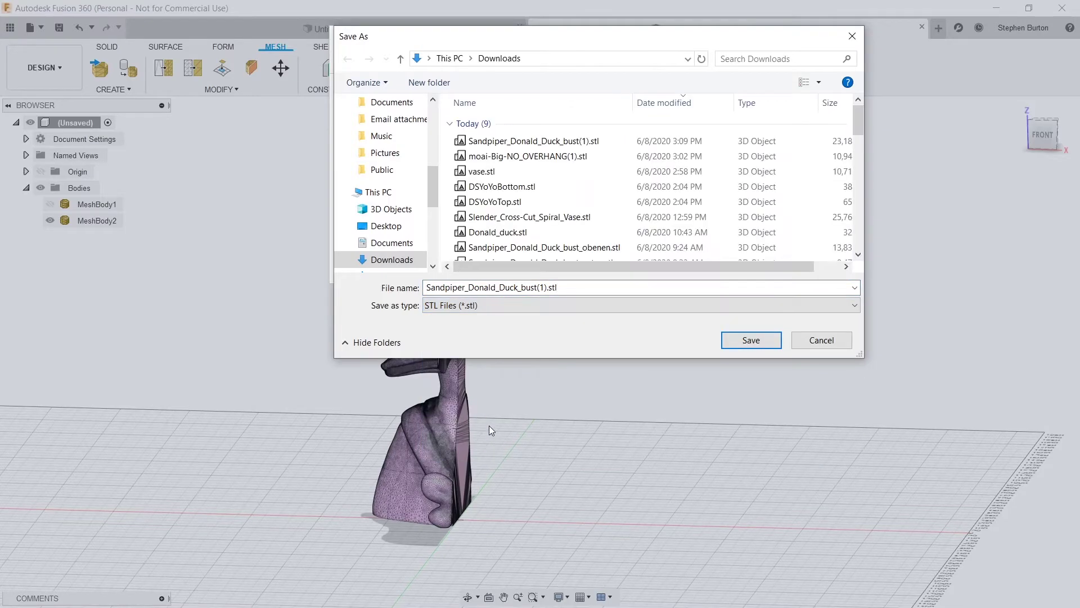
# Rename the export file to 'left side of donald' in Downloads and accept it.
pyautogui.click(524, 288)
pyautogui.moveTo(545, 288); pyautogui.dragTo(422, 289)
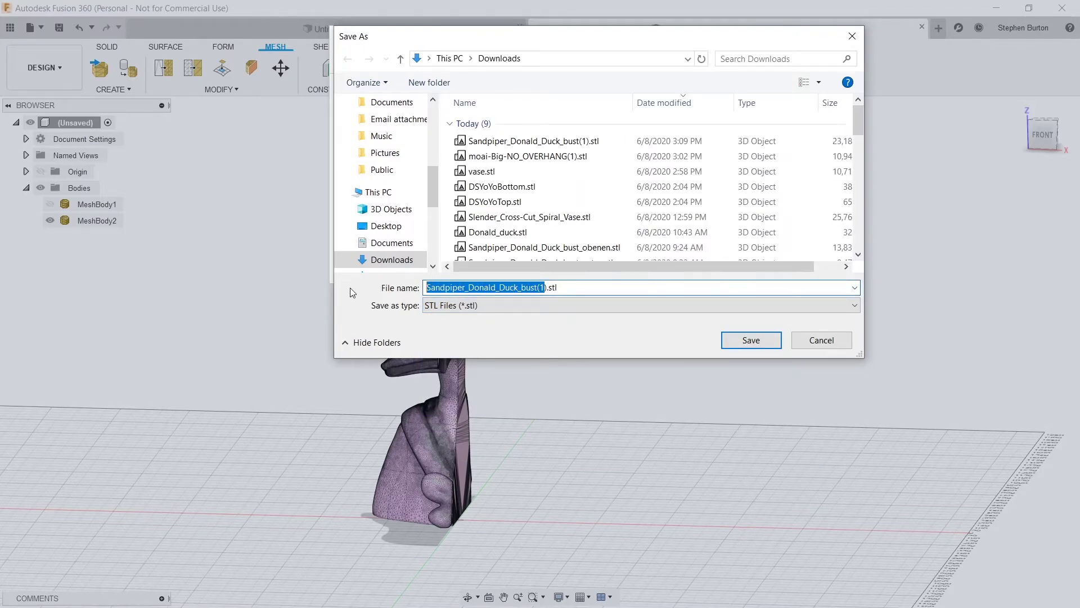
pyautogui.write('left side of ')
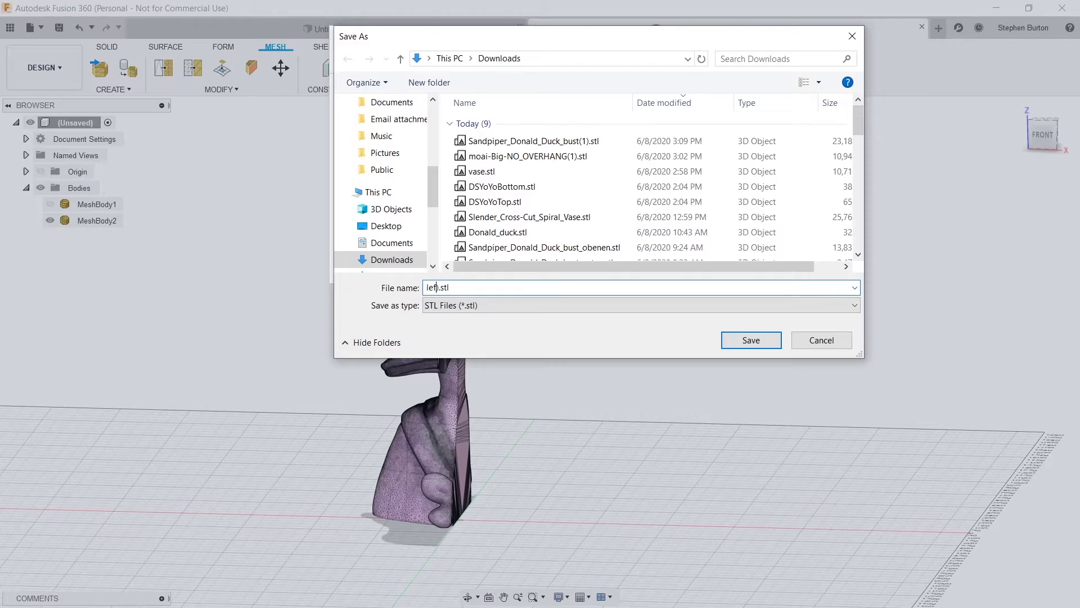
pyautogui.write('donald')
pyautogui.click(732, 342)
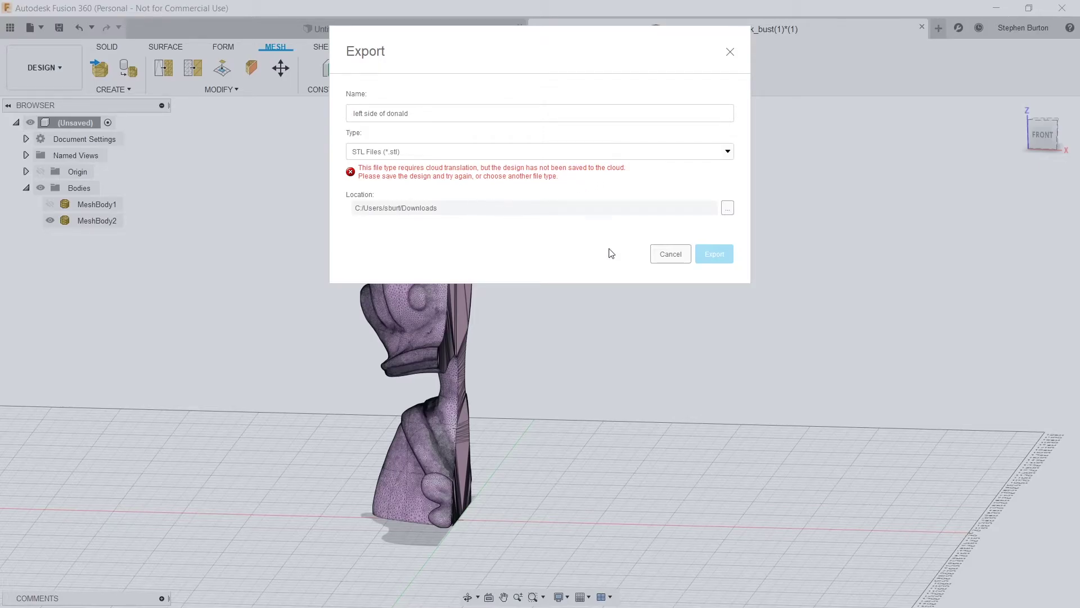
# Cancel the blocked export and save the design to the cloud in Admin Project.
pyautogui.click(670, 254)
pyautogui.click(70, 210)
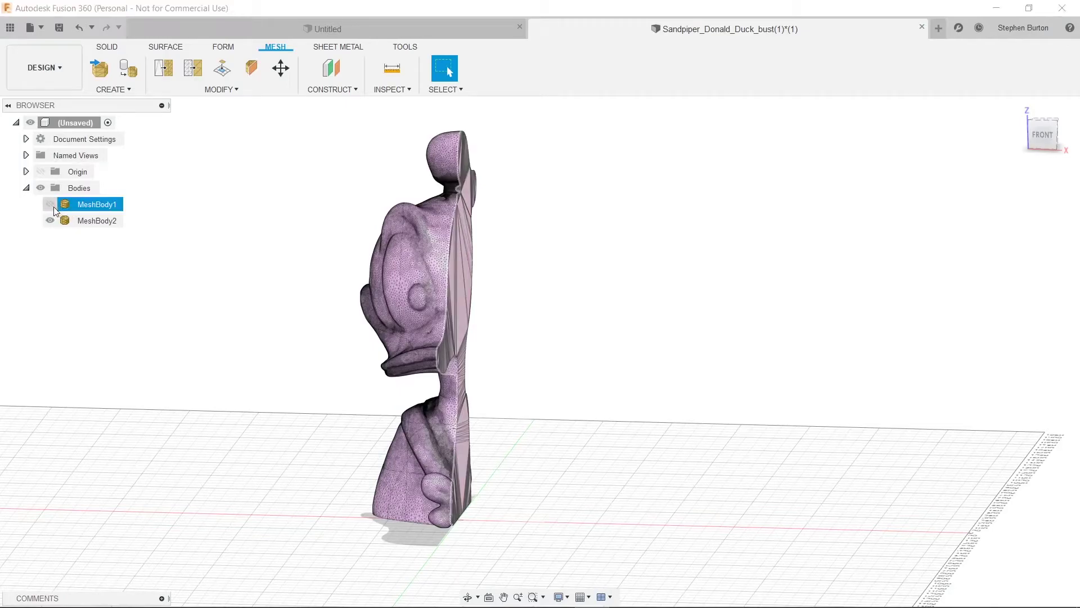
pyautogui.press('v')
pyautogui.click(56, 29)
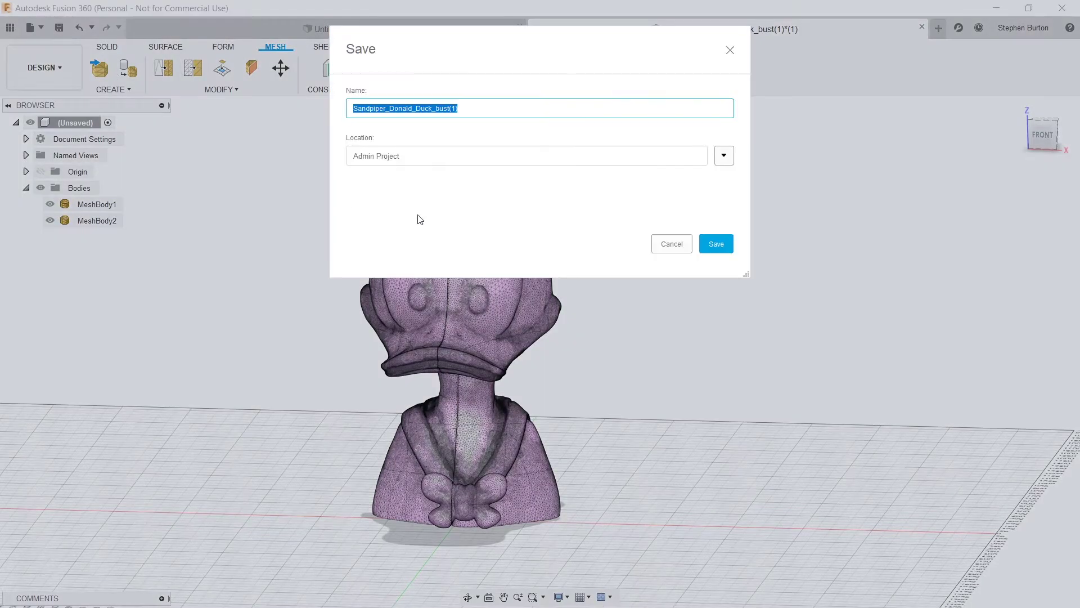
pyautogui.click(712, 244)
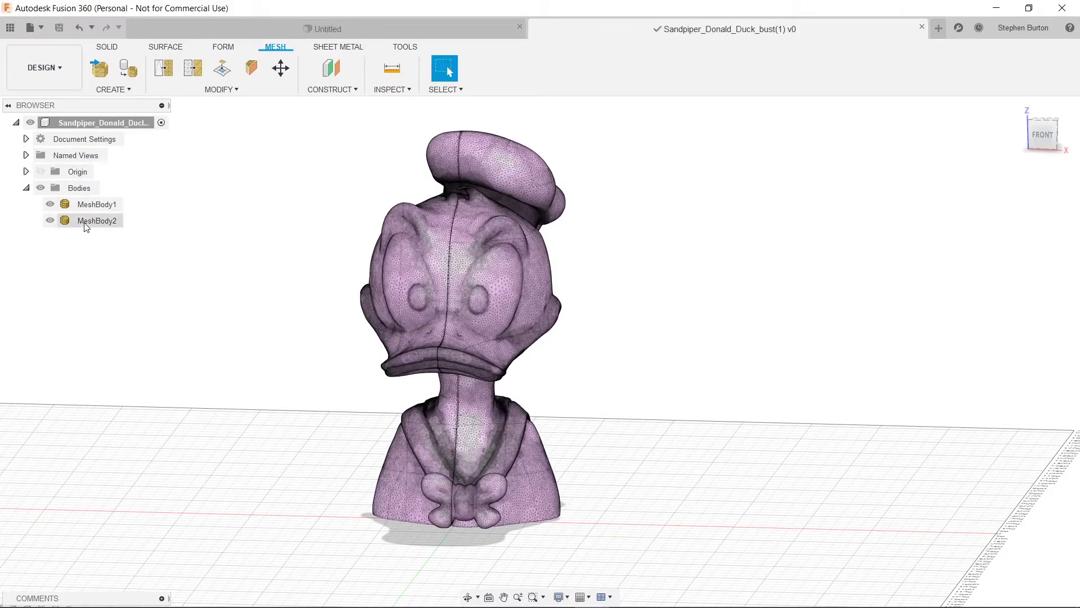
# Hide MeshBody1 again and orbit to inspect MeshBody2's cut face.
pyautogui.click(53, 209)
pyautogui.click(50, 204)
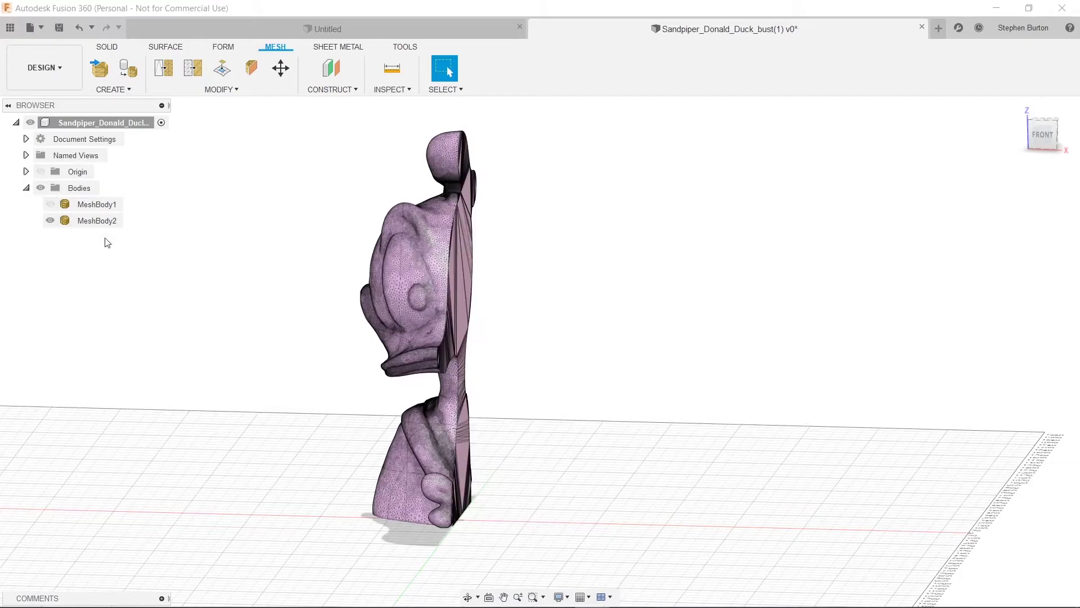
pyautogui.keyDown('shift'); pyautogui.moveTo(572, 316); pyautogui.dragTo(555, 313, button='middle'); pyautogui.keyUp('shift')
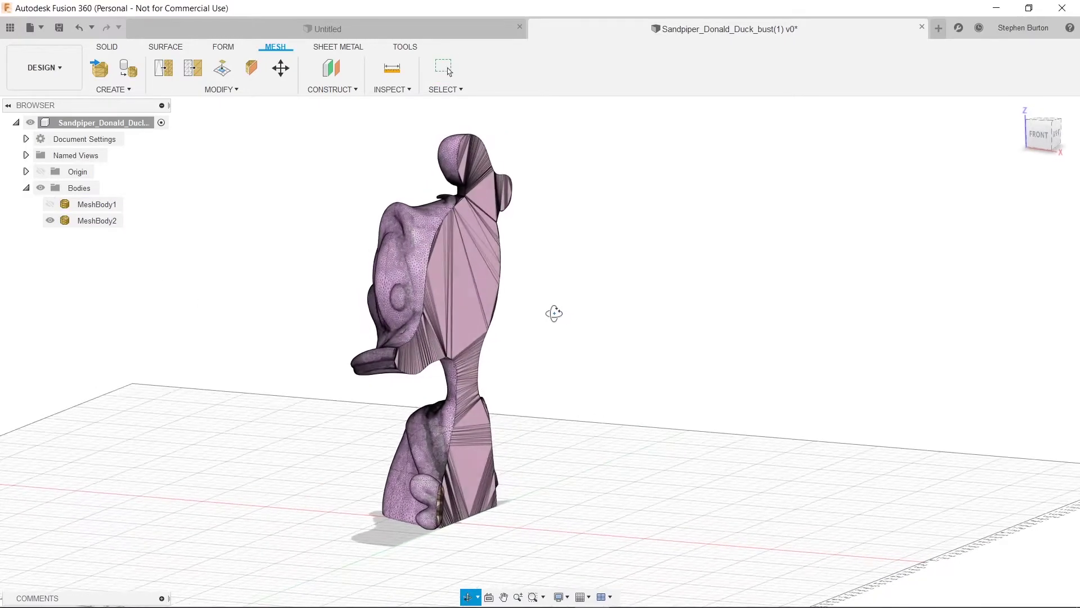
pyautogui.click(442, 226)
pyautogui.click(528, 251)
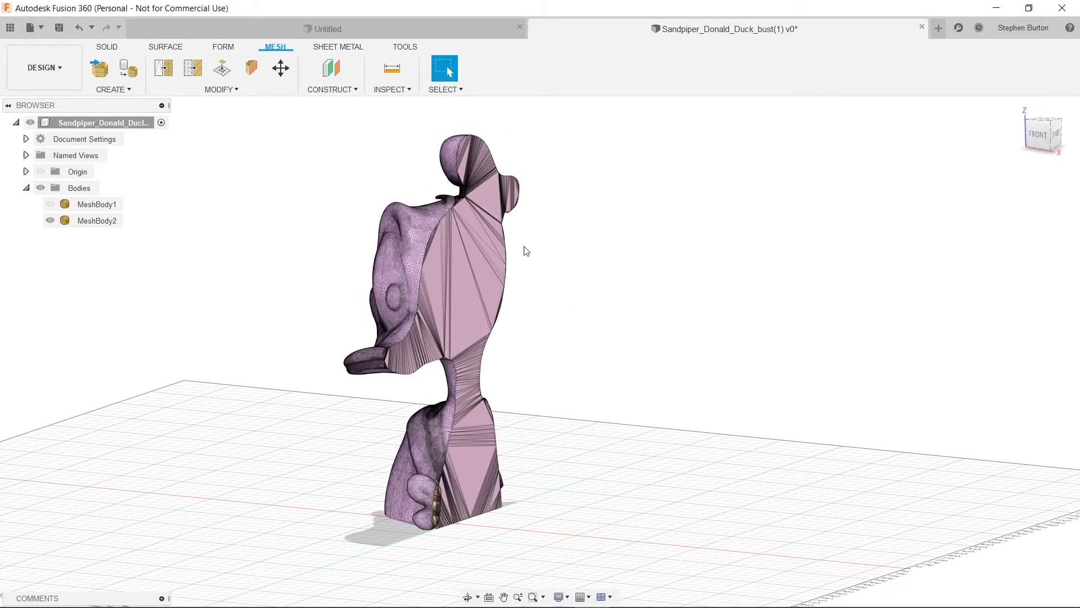
# Open File > Export and choose STL as the file type for the save location.
pyautogui.click(41, 28)
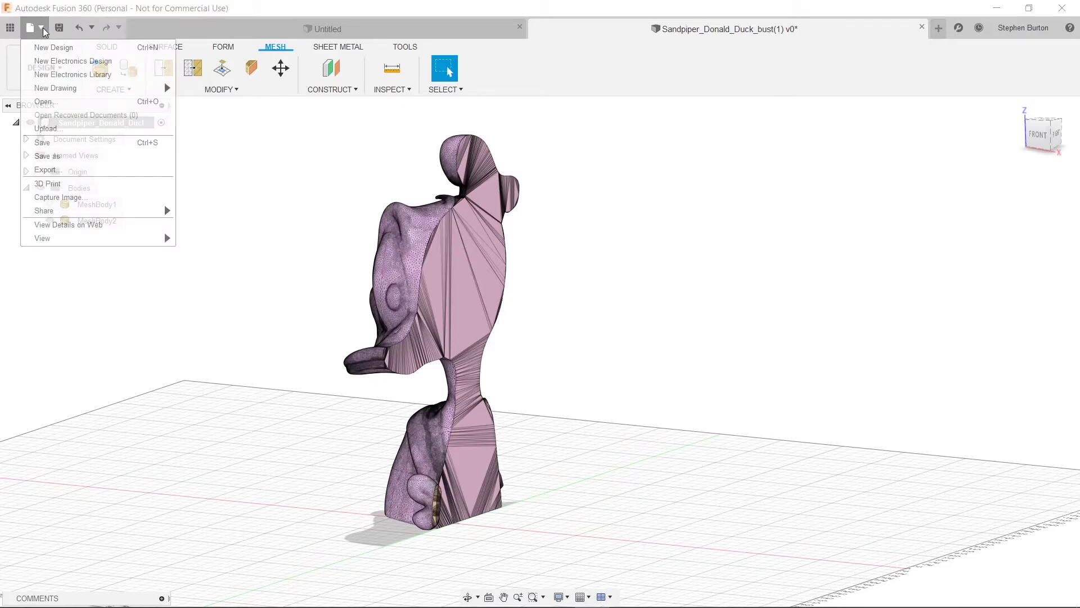
pyautogui.click(73, 169)
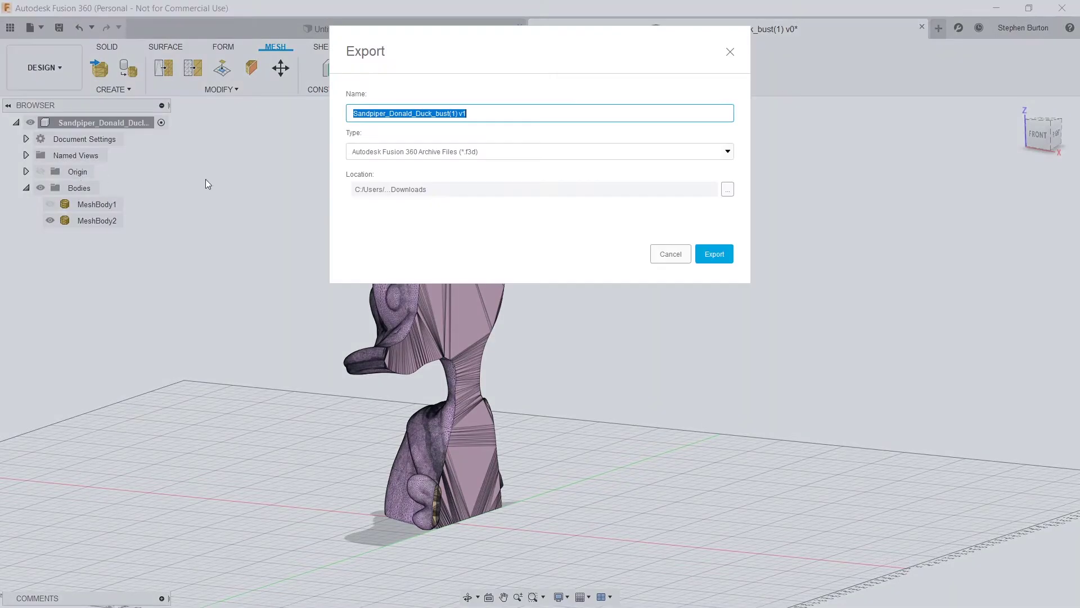
pyautogui.click(728, 191)
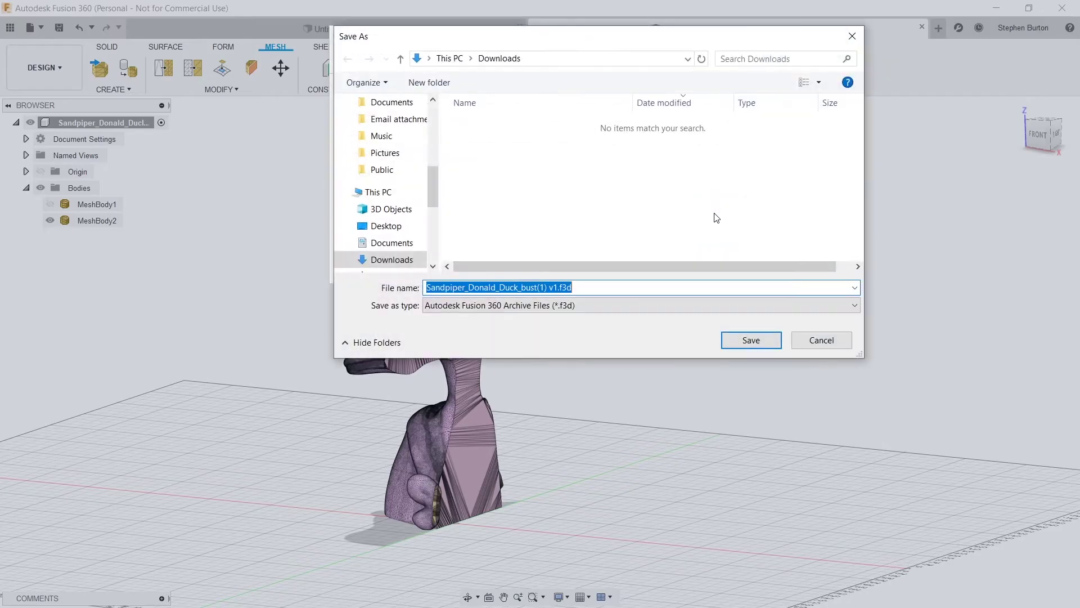
pyautogui.click(610, 306)
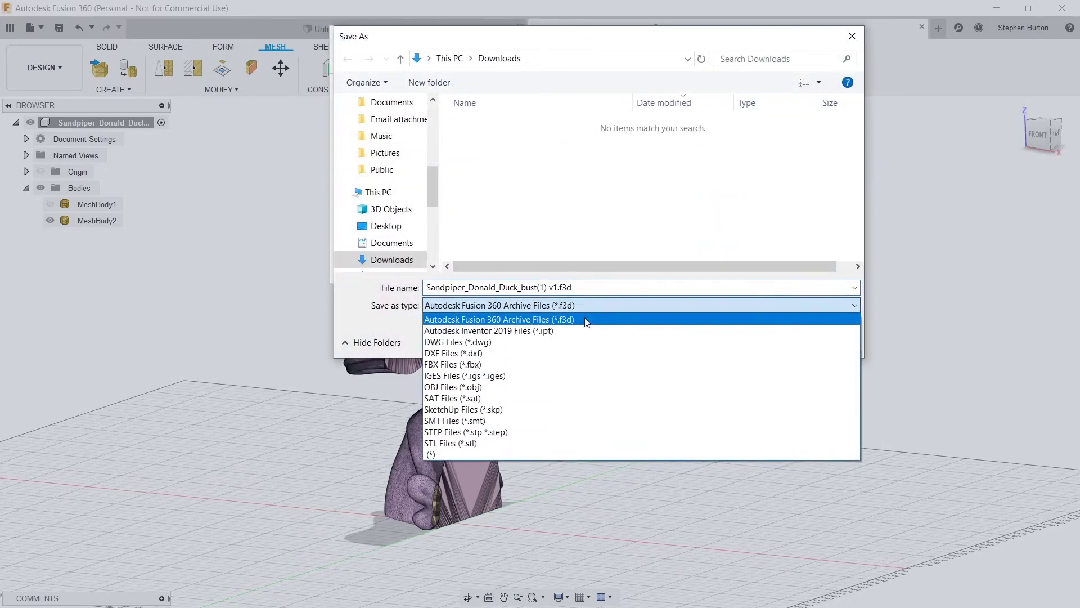
pyautogui.click(490, 443)
# Name the file 'left side of donald' in Downloads and export it as STL.
pyautogui.click(493, 287)
pyautogui.moveTo(548, 287); pyautogui.dragTo(371, 286)
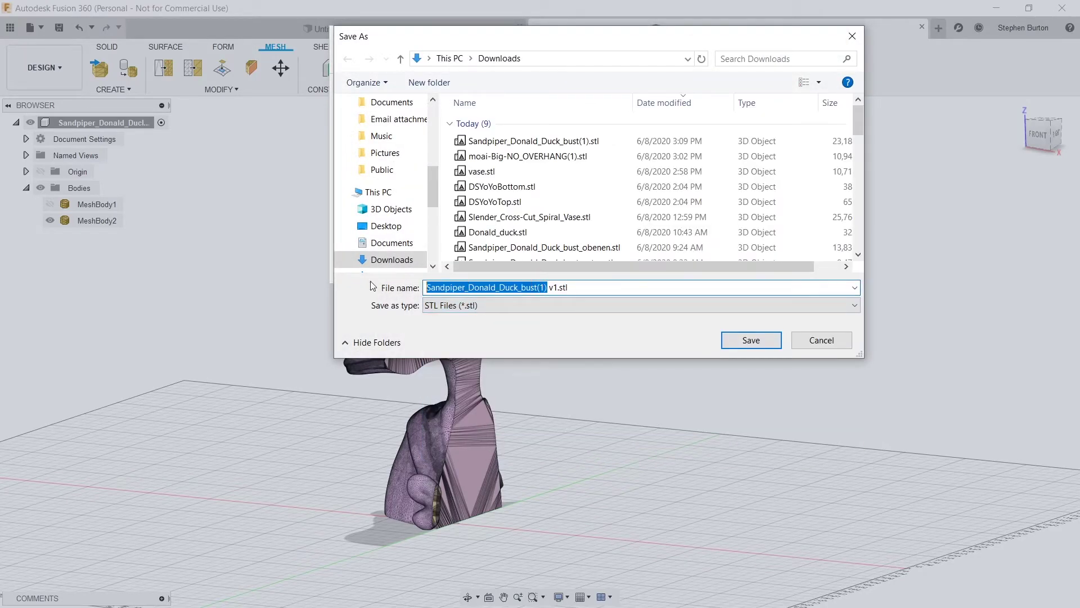
pyautogui.write('left side')
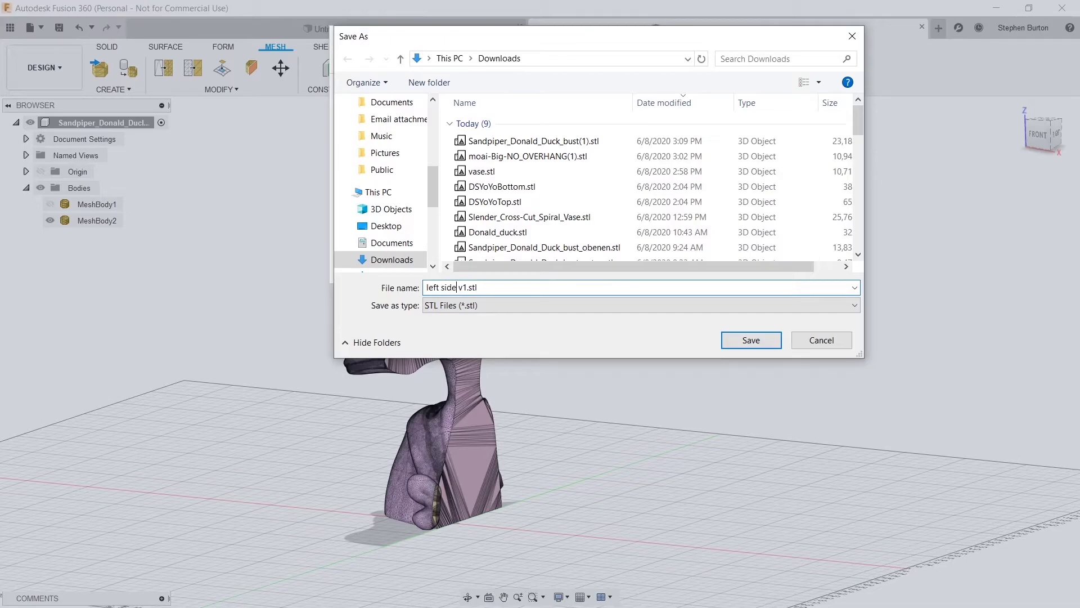
pyautogui.write(' of donald')
pyautogui.click(731, 341)
pyautogui.click(703, 257)
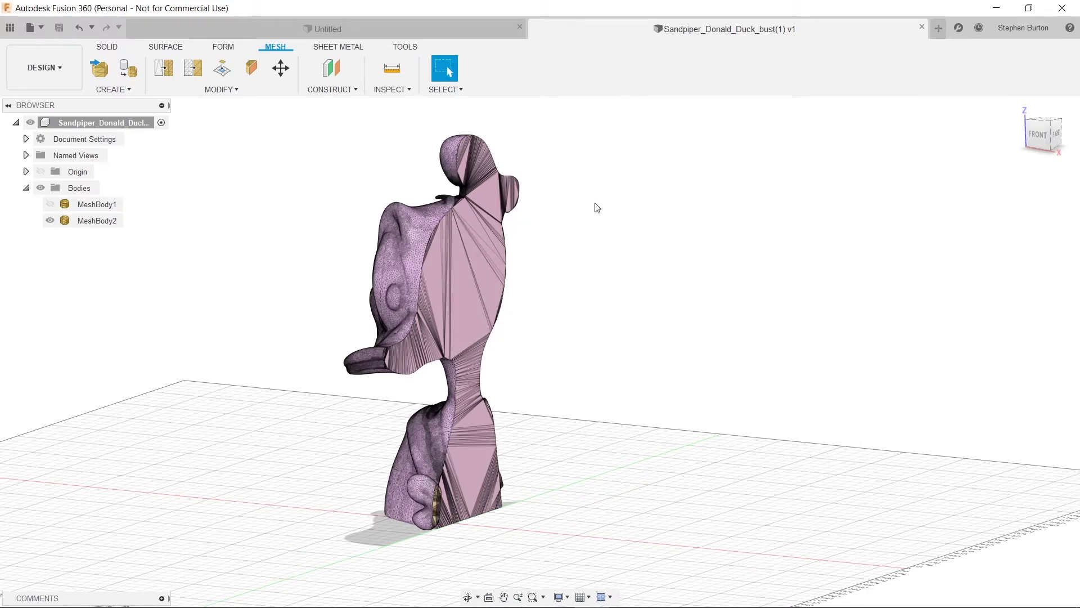
# Hide MeshBody2, show MeshBody1, and dismiss the export progress window.
pyautogui.keyDown('shift'); pyautogui.moveTo(599, 212); pyautogui.dragTo(539, 242, button='middle'); pyautogui.keyUp('shift')
pyautogui.click(434, 254)
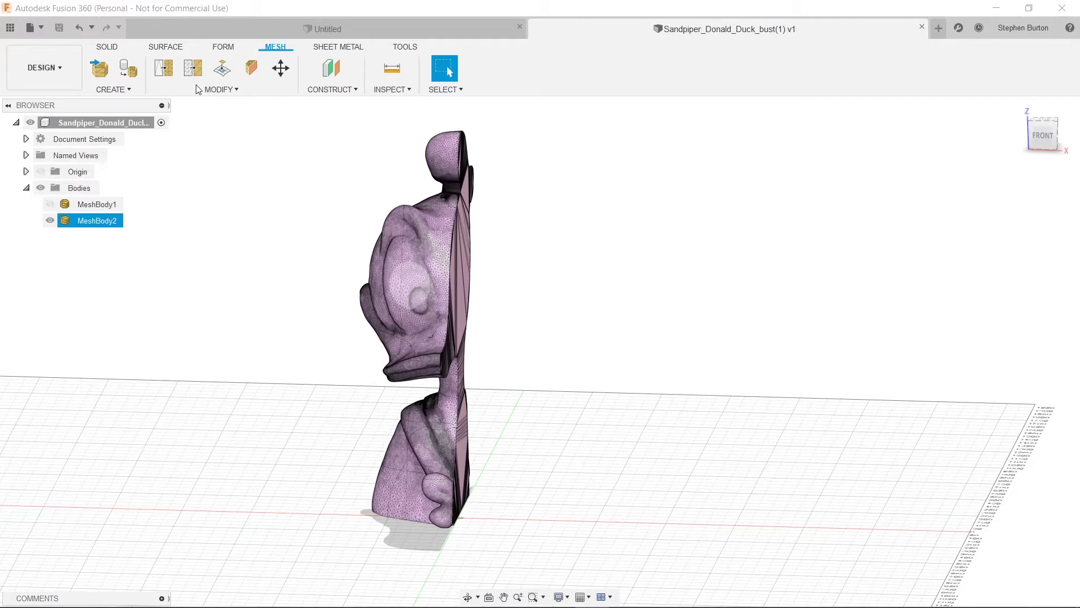
pyautogui.click(50, 220)
pyautogui.click(50, 204)
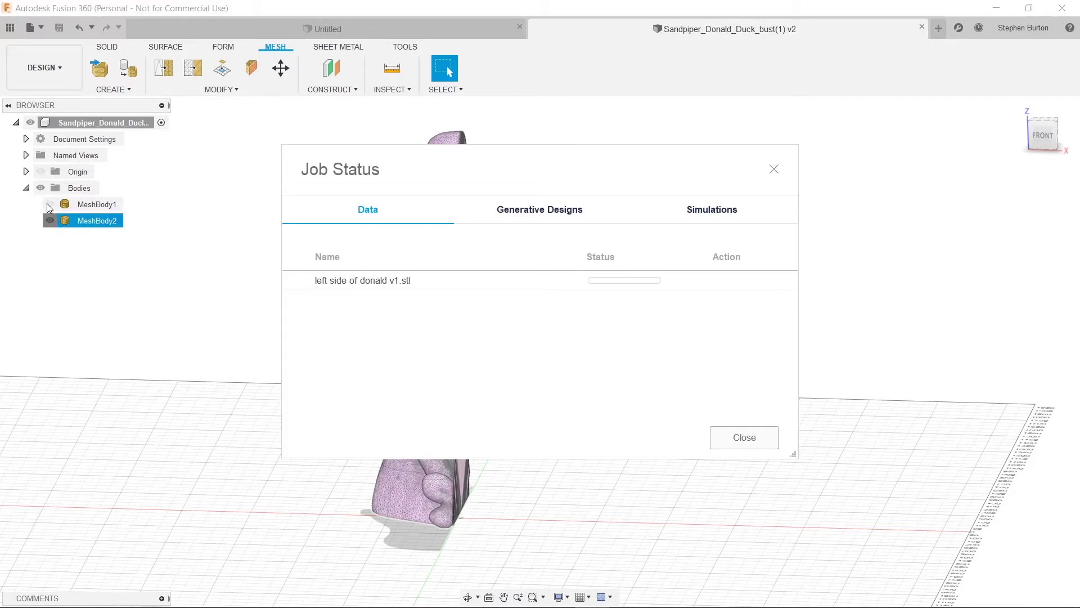
pyautogui.click(775, 169)
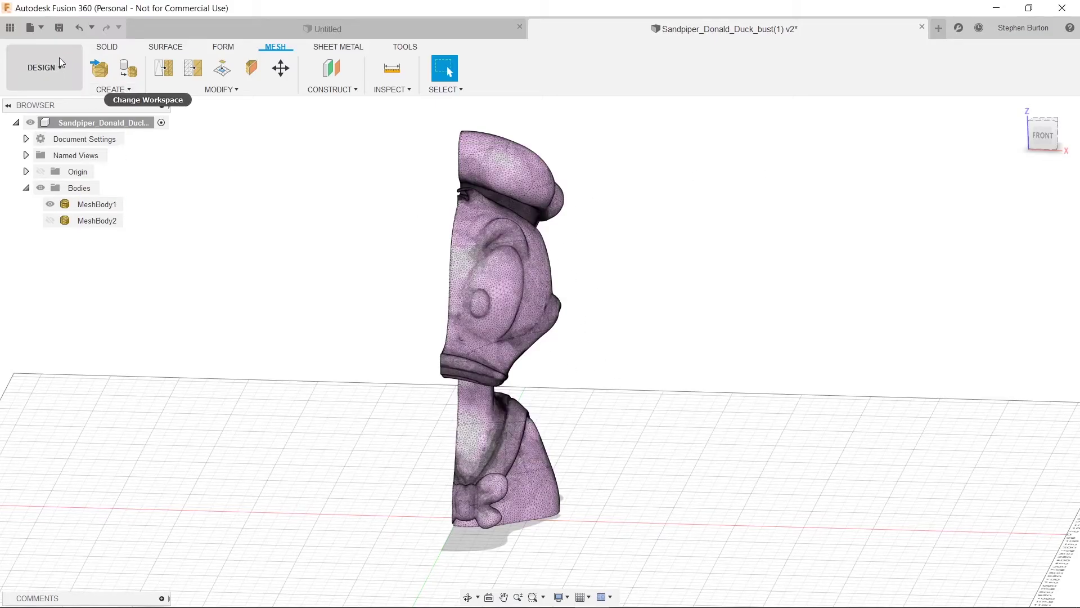
# Export MeshBody1 as an STL file named 'right side of donald' to Downloads.
pyautogui.click(43, 32)
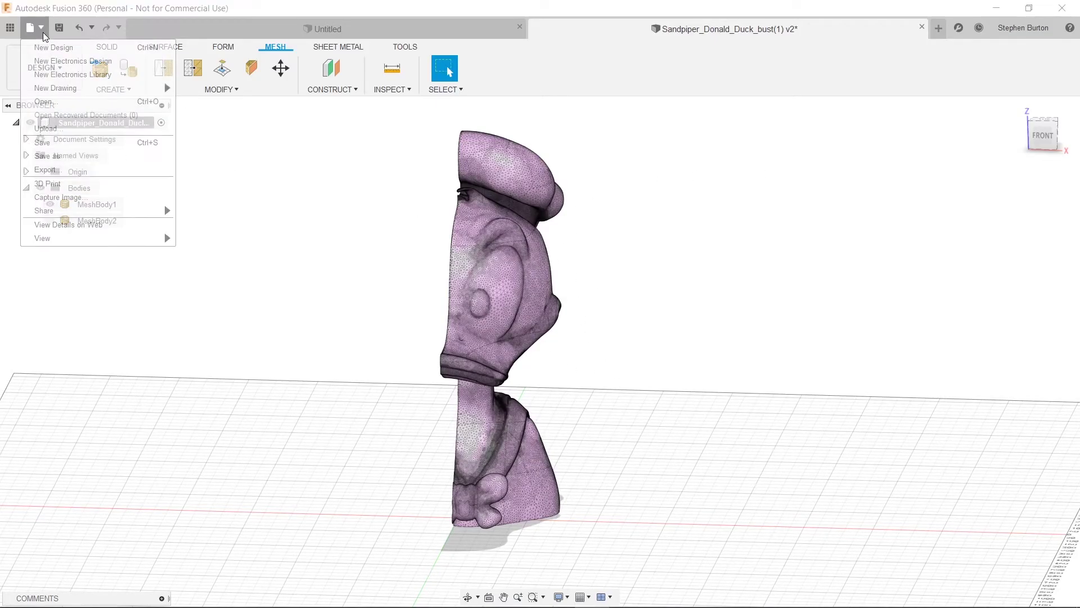
pyautogui.click(73, 169)
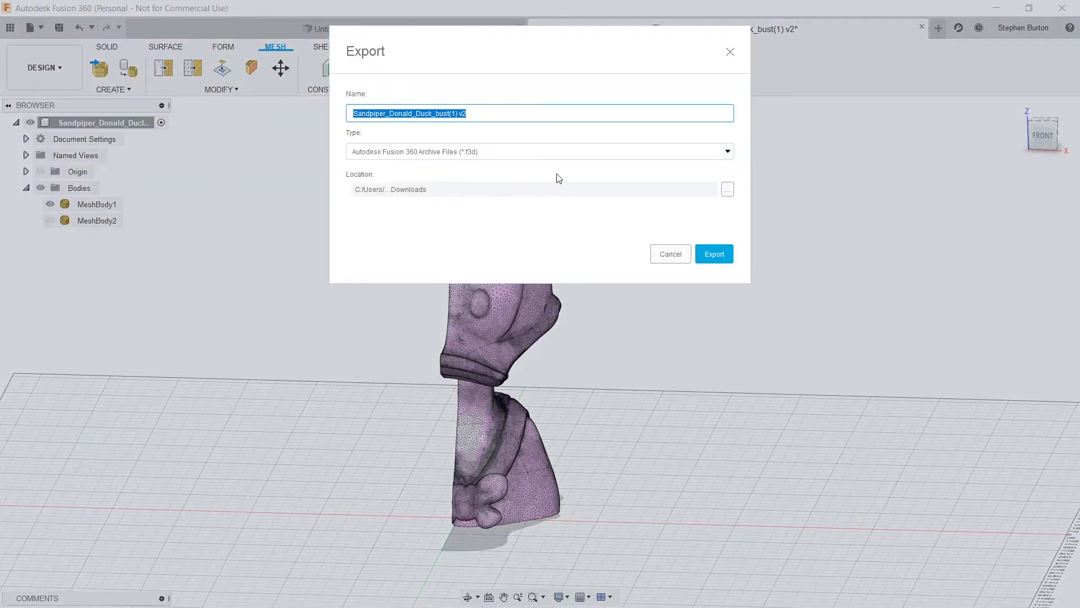
pyautogui.click(727, 151)
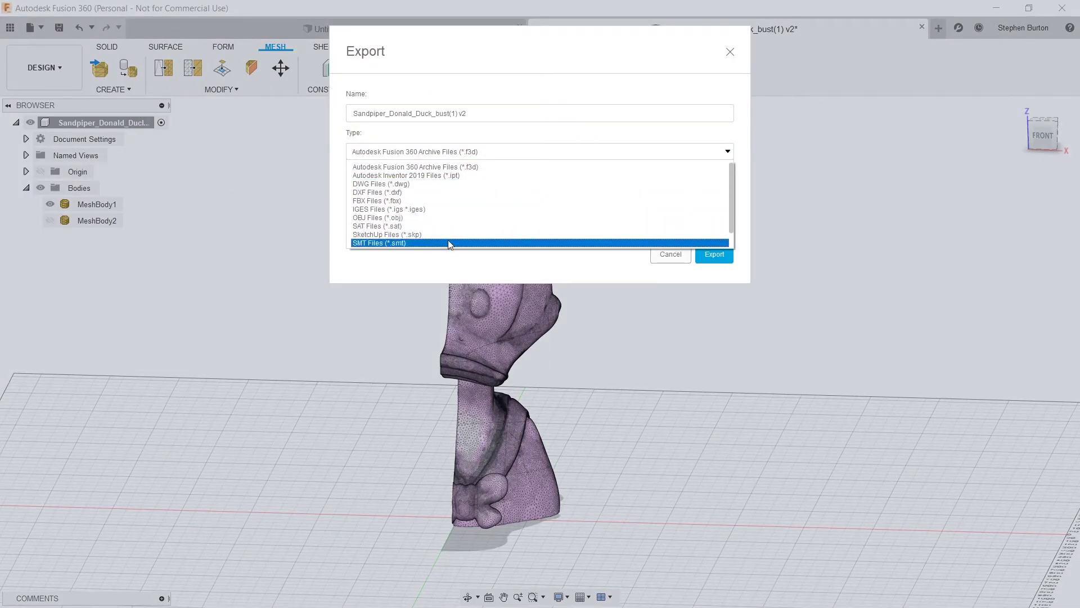
pyautogui.scroll(-3, 480, 217)
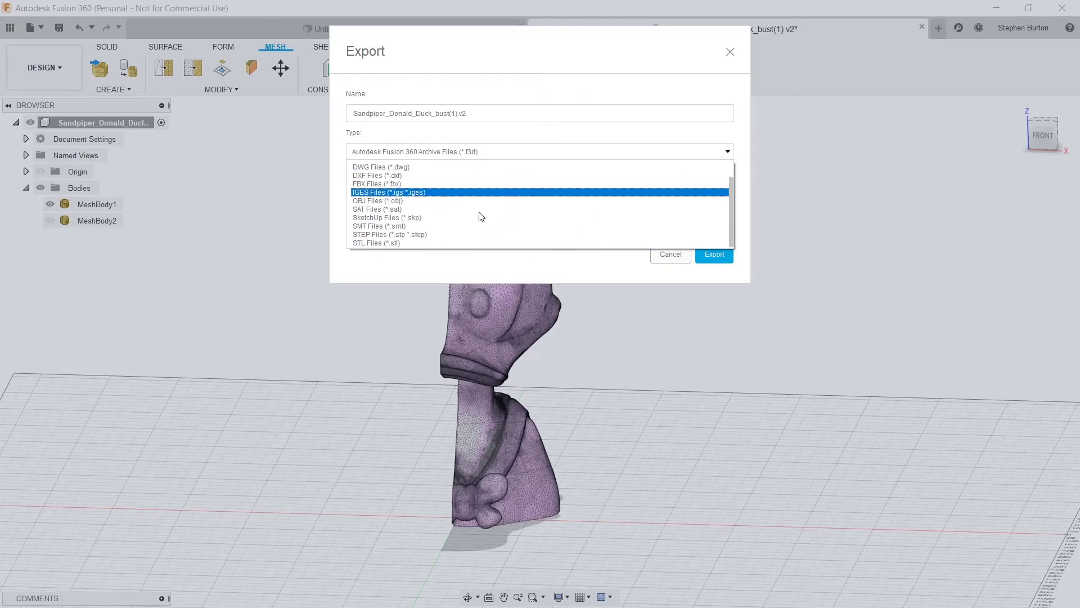
pyautogui.click(437, 239)
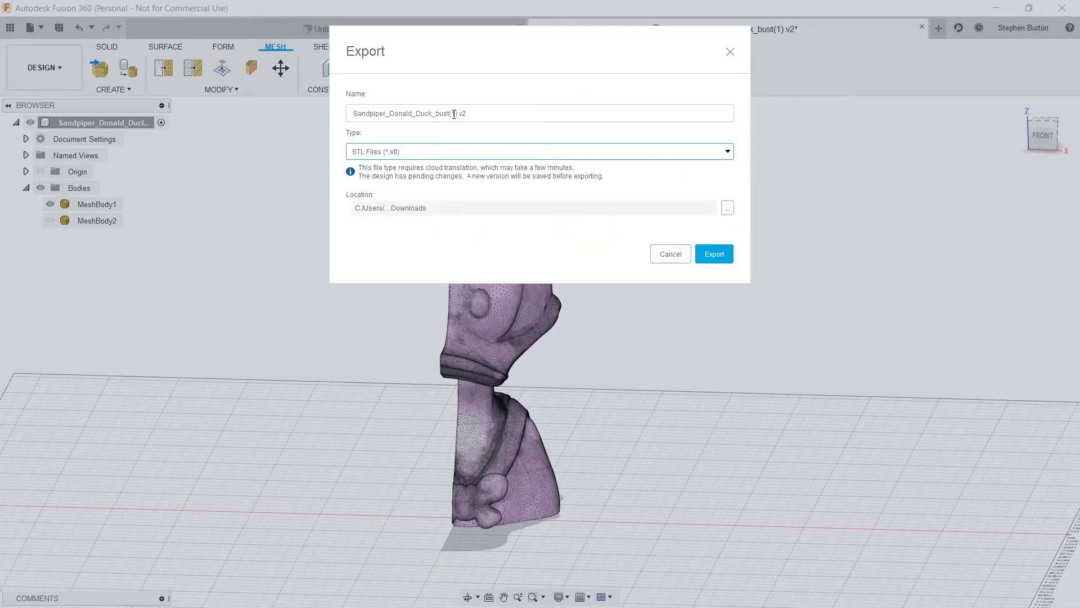
pyautogui.moveTo(458, 115); pyautogui.dragTo(329, 116)
pyautogui.write('right d')
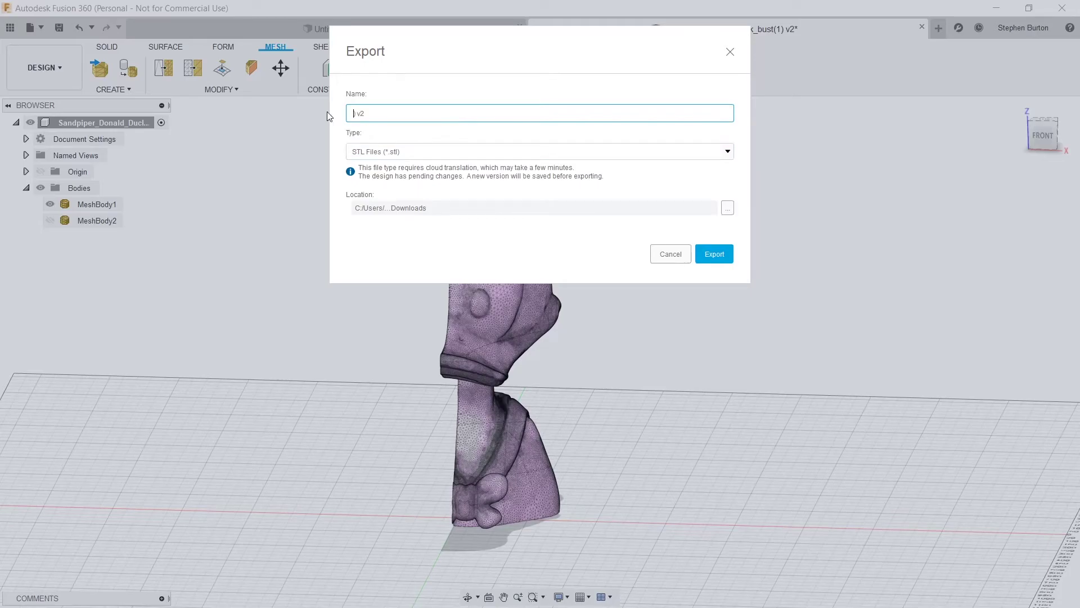
pyautogui.write('ide of donalsd')
pyautogui.click(726, 256)
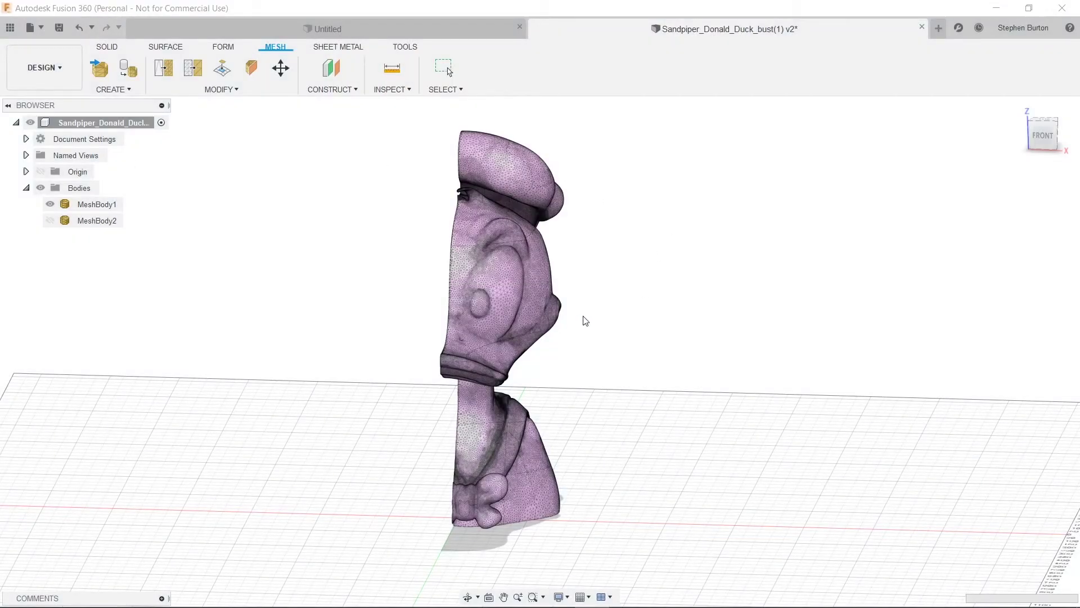
# Select and deselect MeshBody1, then orbit to an elevated three-quarter view.
pyautogui.click(521, 309)
pyautogui.click(527, 335)
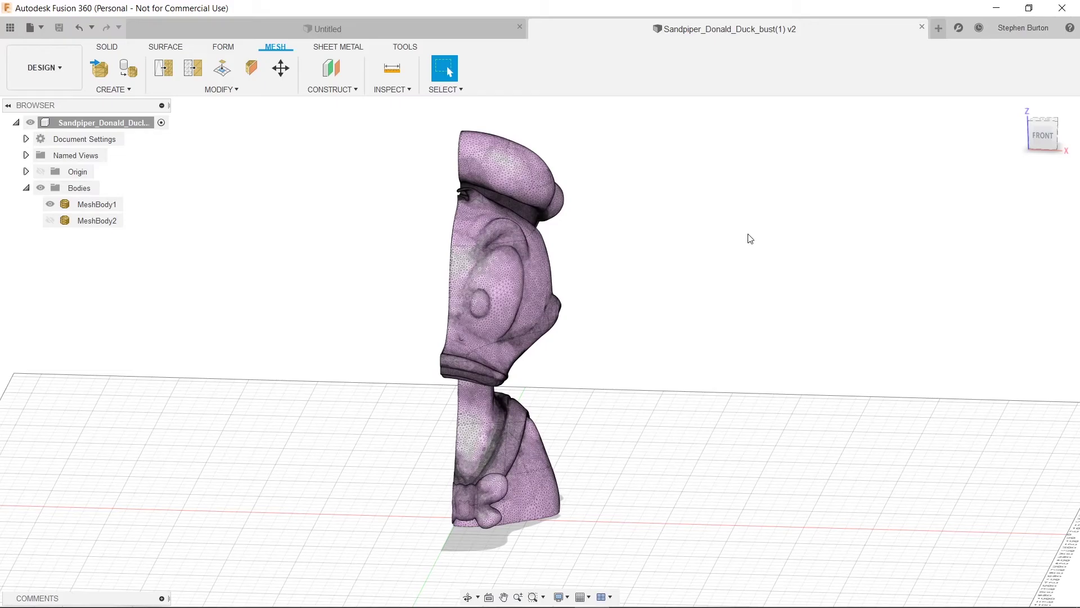
pyautogui.moveTo(607, 297)
pyautogui.keyDown('shift'); pyautogui.mouseDown(button='middle')
pyautogui.moveTo(596, 294)
pyautogui.moveTo(608, 299)
pyautogui.mouseUp(button='middle'); pyautogui.keyUp('shift')
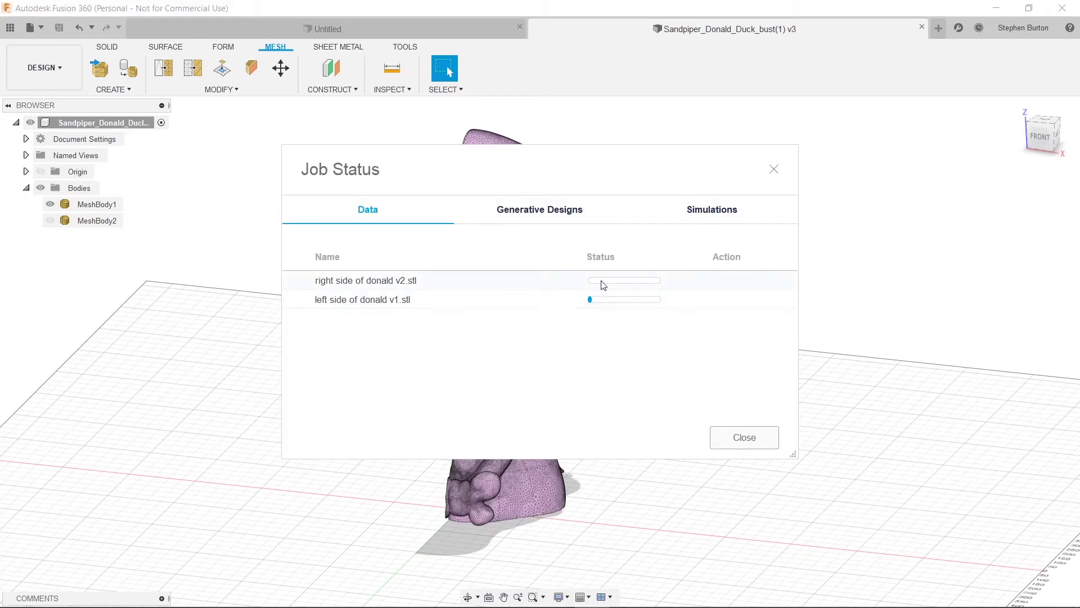
pyautogui.moveTo(592, 289)
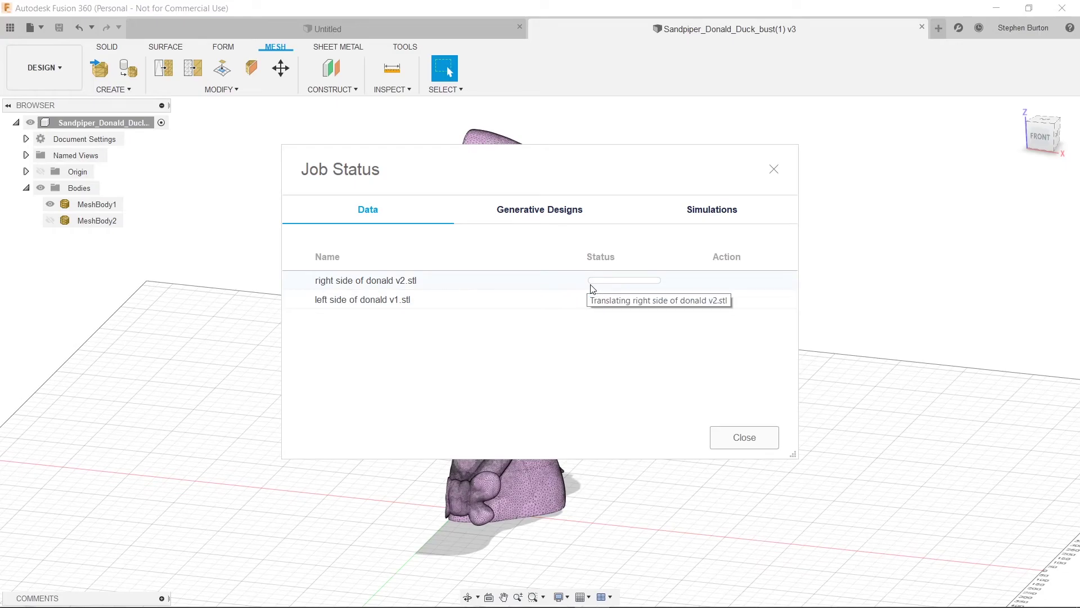